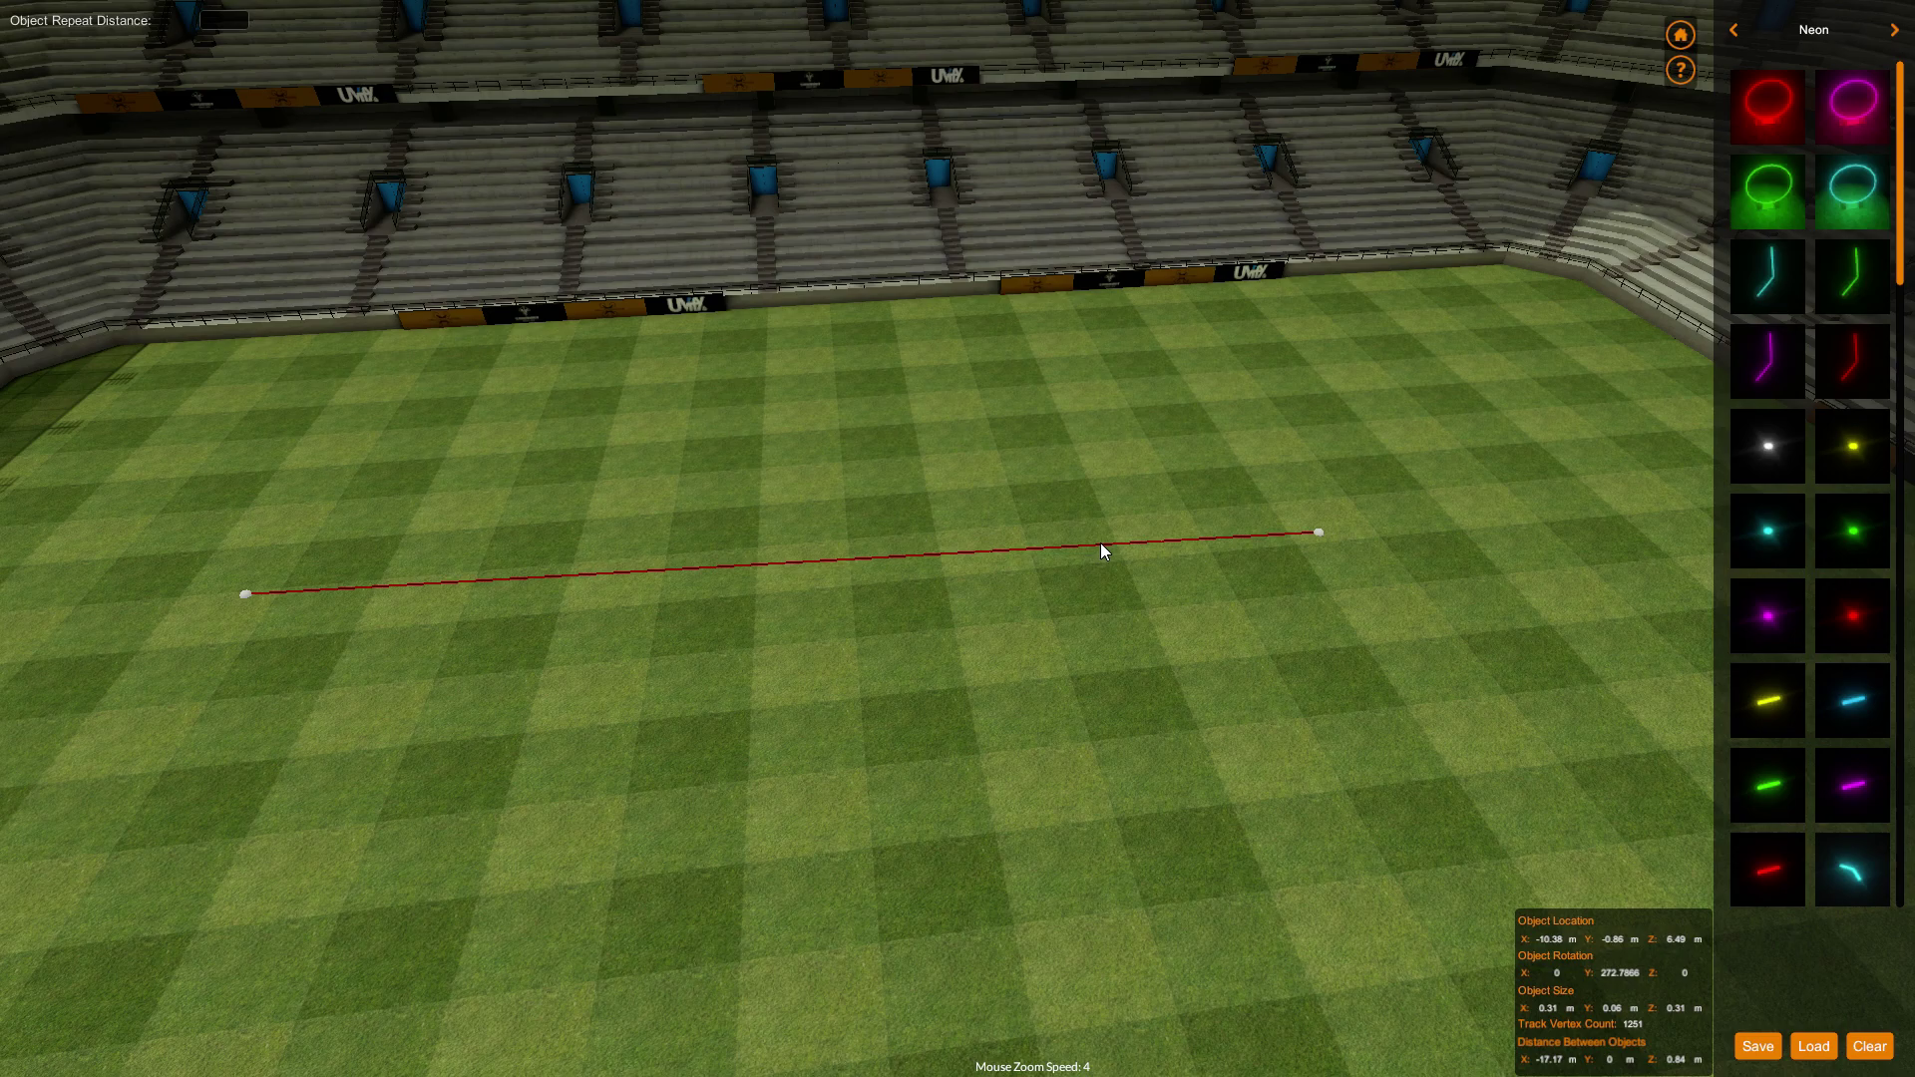
- Delete the straight path line and draw a nearly closed oval path with seven points on the pitch
{"action": "key", "text": "Delete"}
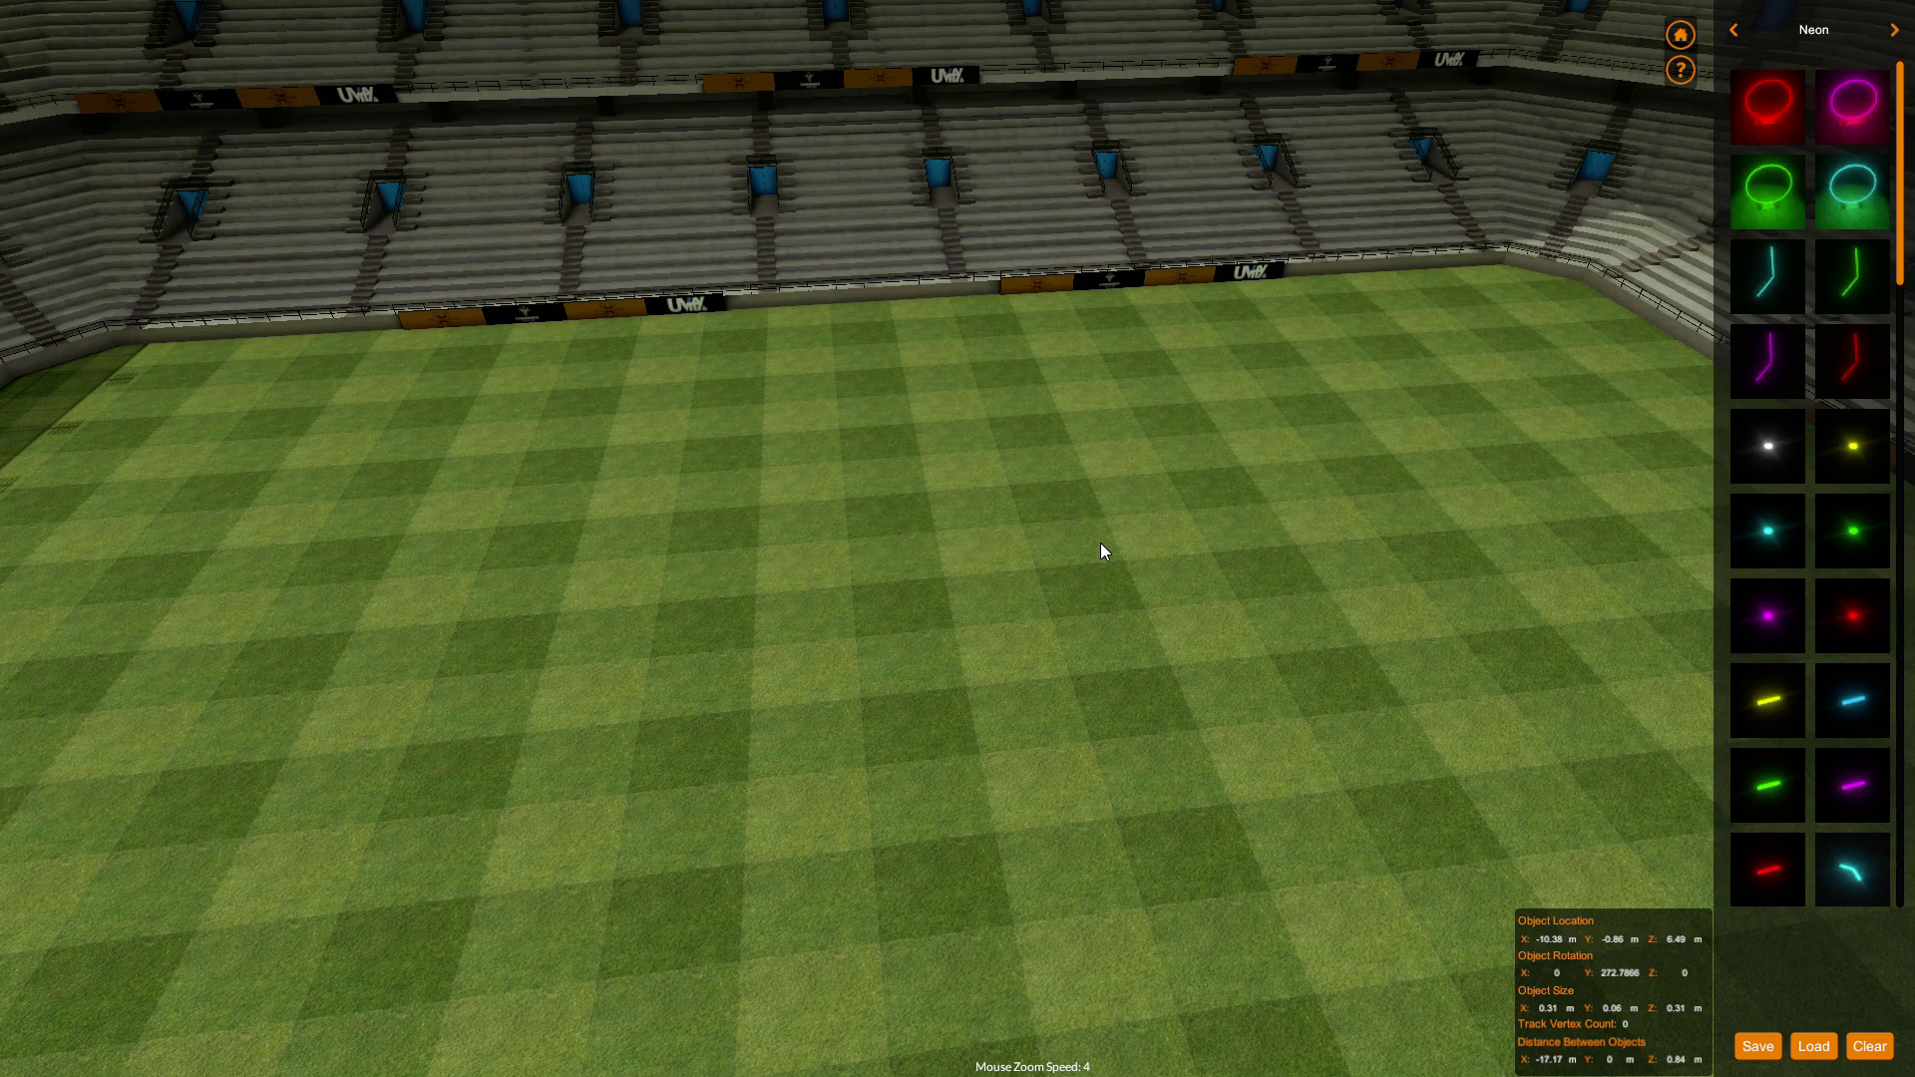
{"action": "left_click", "coordinate": [1891, 29]}
{"action": "left_click", "coordinate": [1891, 29]}
{"action": "left_click", "coordinate": [1892, 28]}
{"action": "left_click", "coordinate": [1891, 29]}
{"action": "left_click", "coordinate": [1891, 29]}
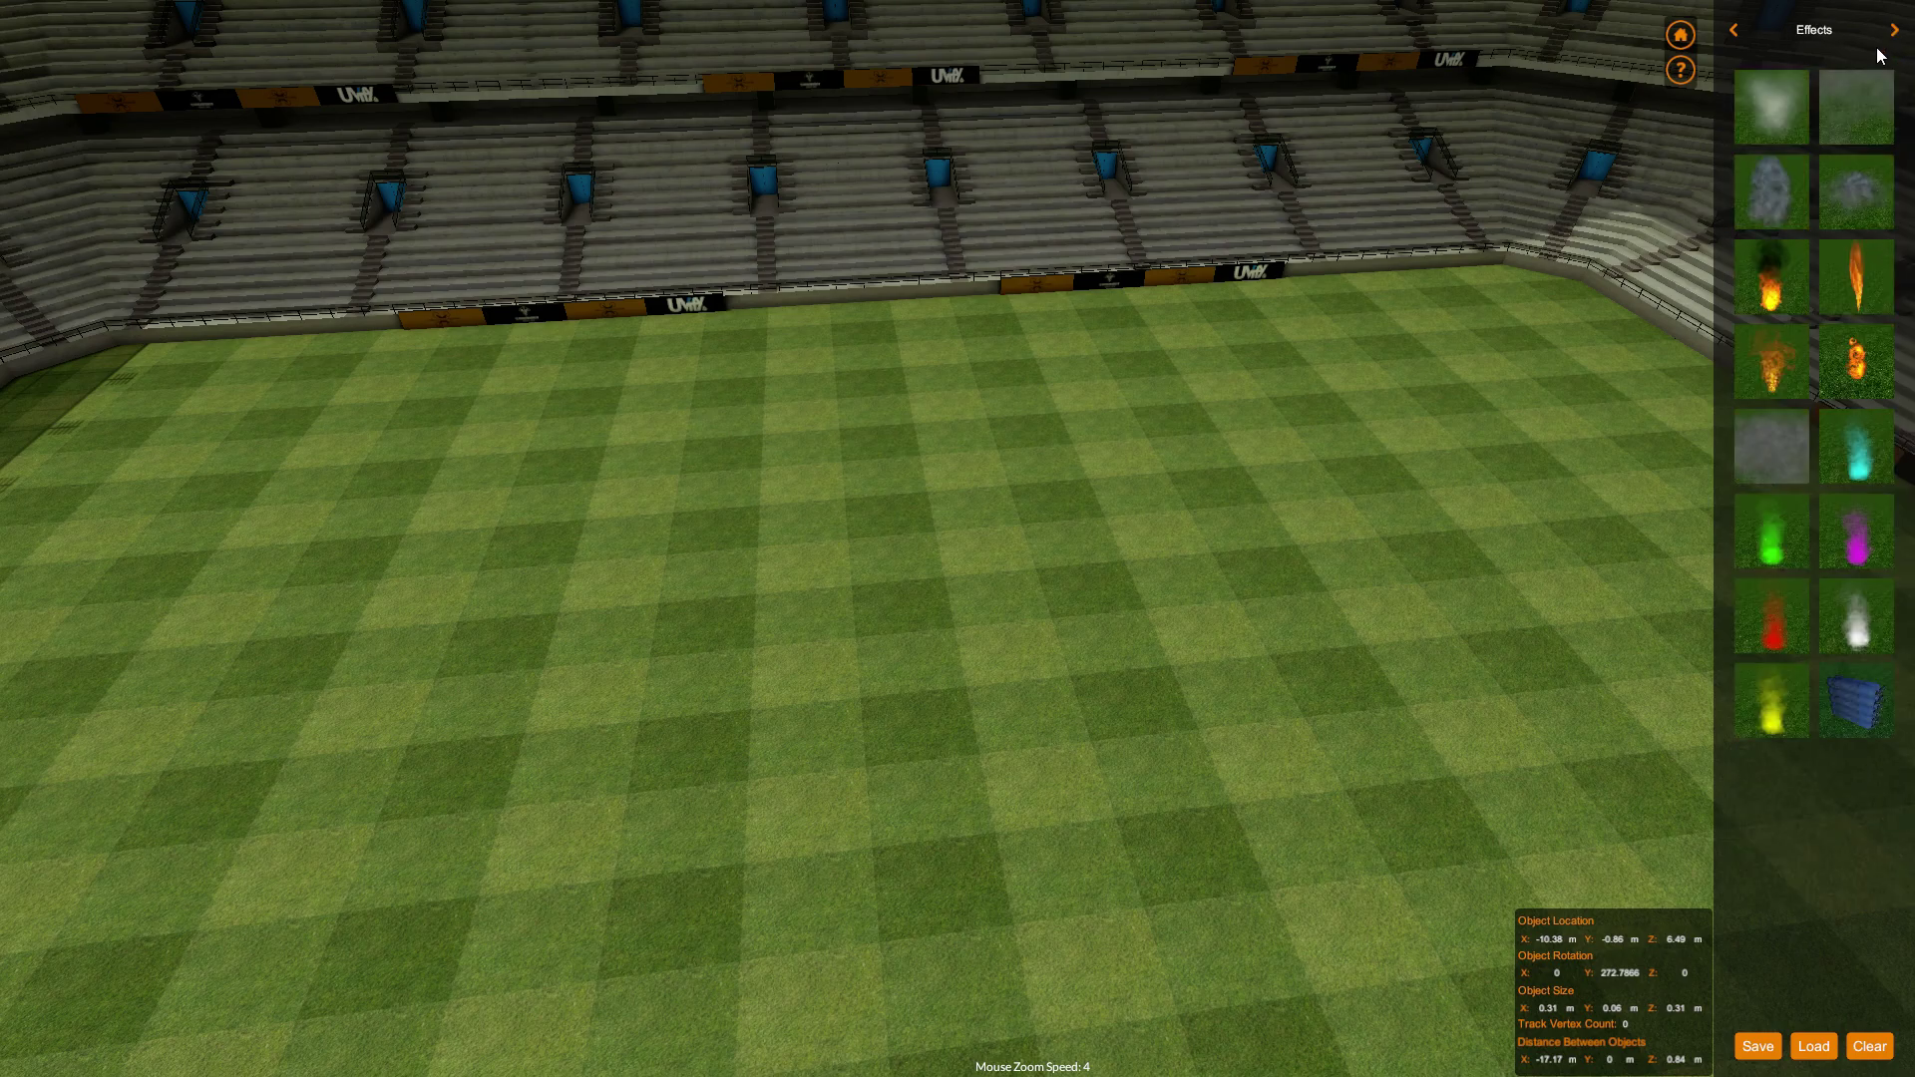
{"action": "left_click", "coordinate": [1895, 31]}
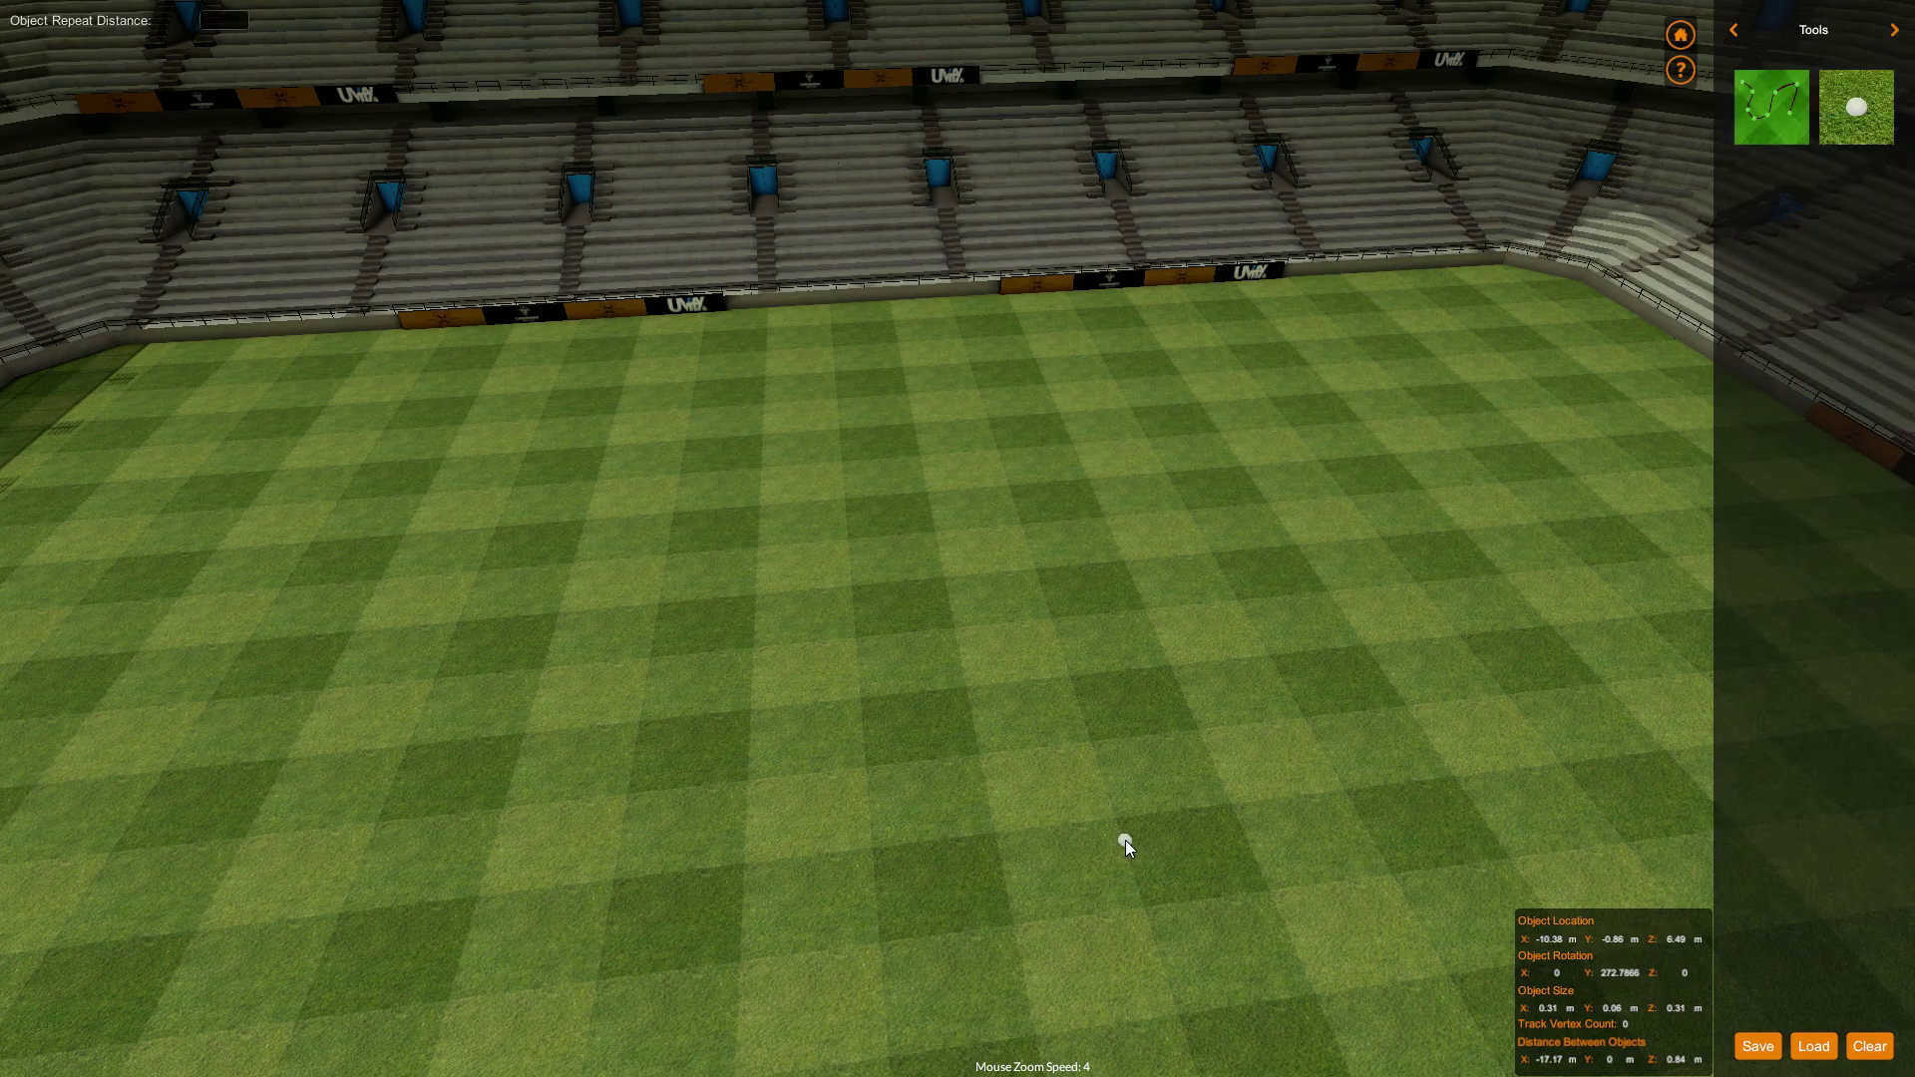
{"action": "left_click", "coordinate": [1125, 846]}
{"action": "left_click", "coordinate": [727, 504]}
{"action": "left_click", "coordinate": [1104, 466]}
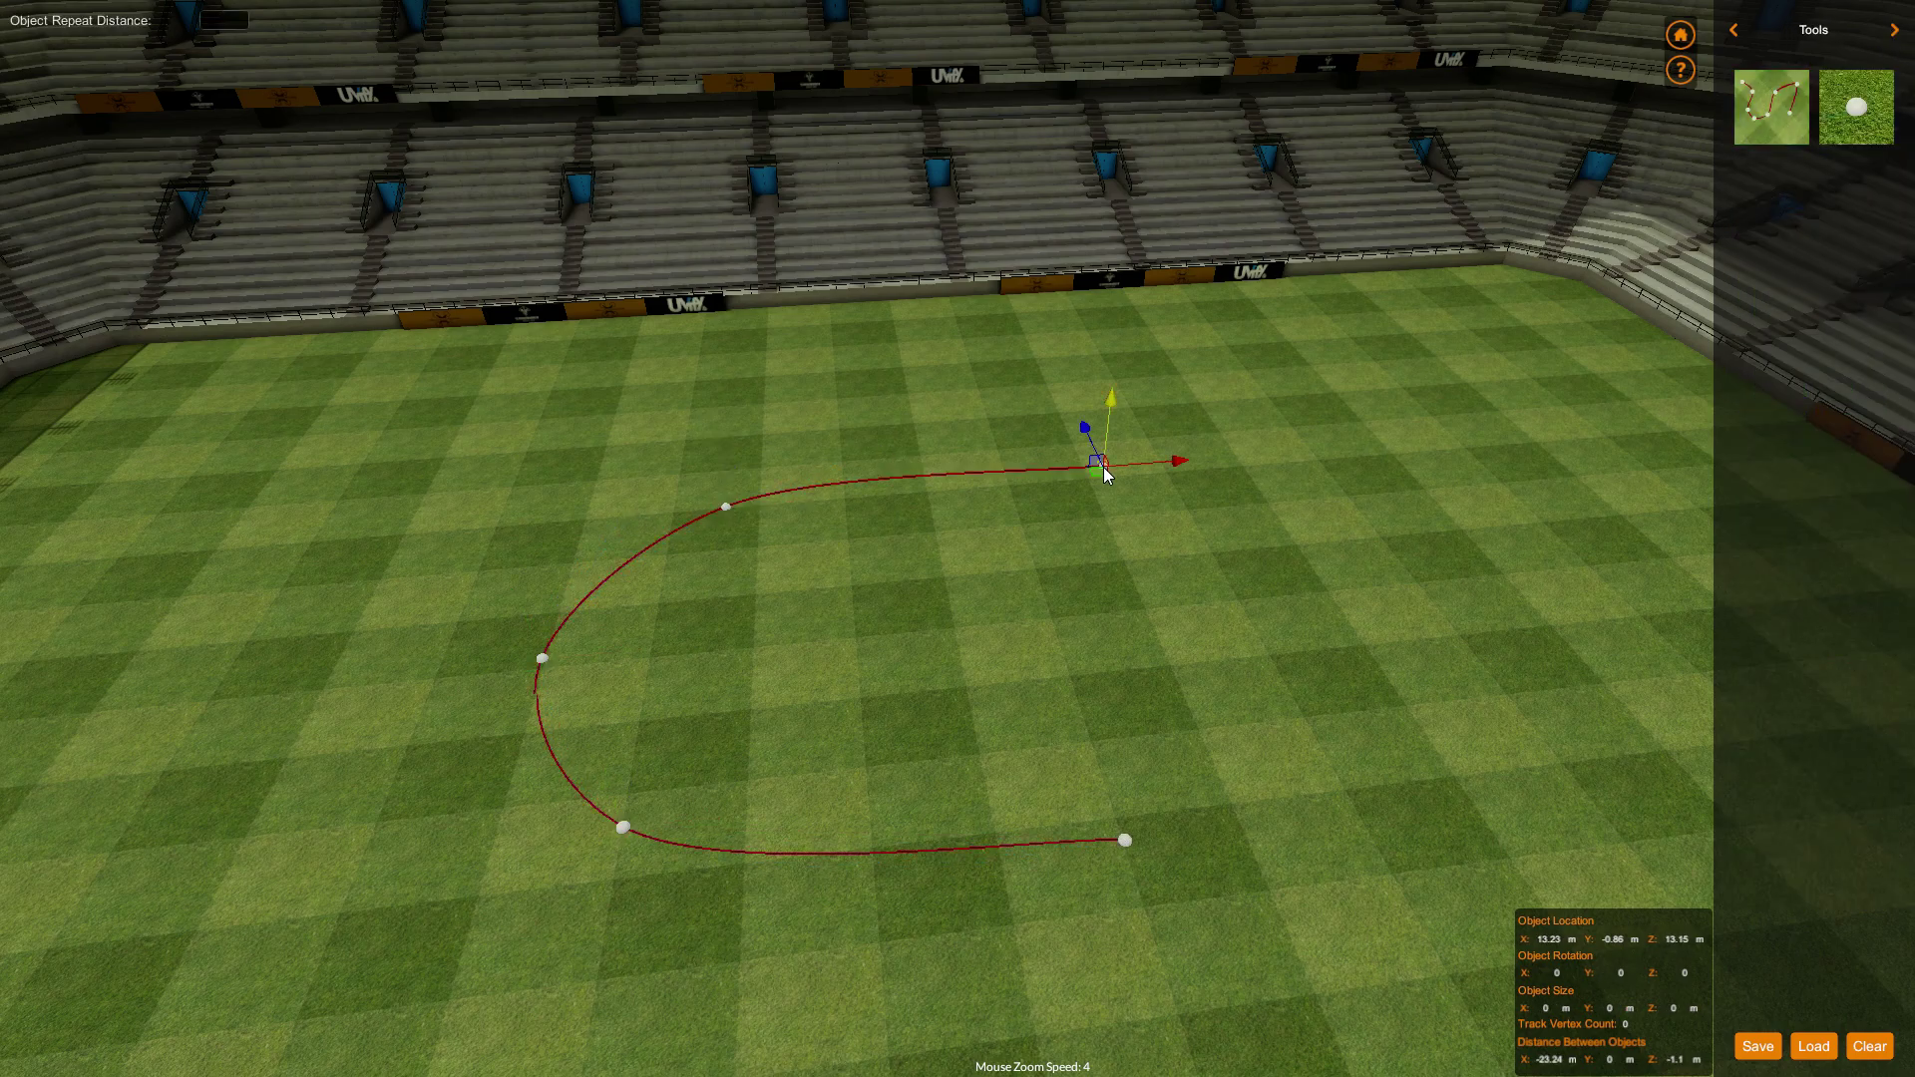
{"action": "left_click", "coordinate": [1197, 619]}
{"action": "left_click", "coordinate": [1158, 806]}
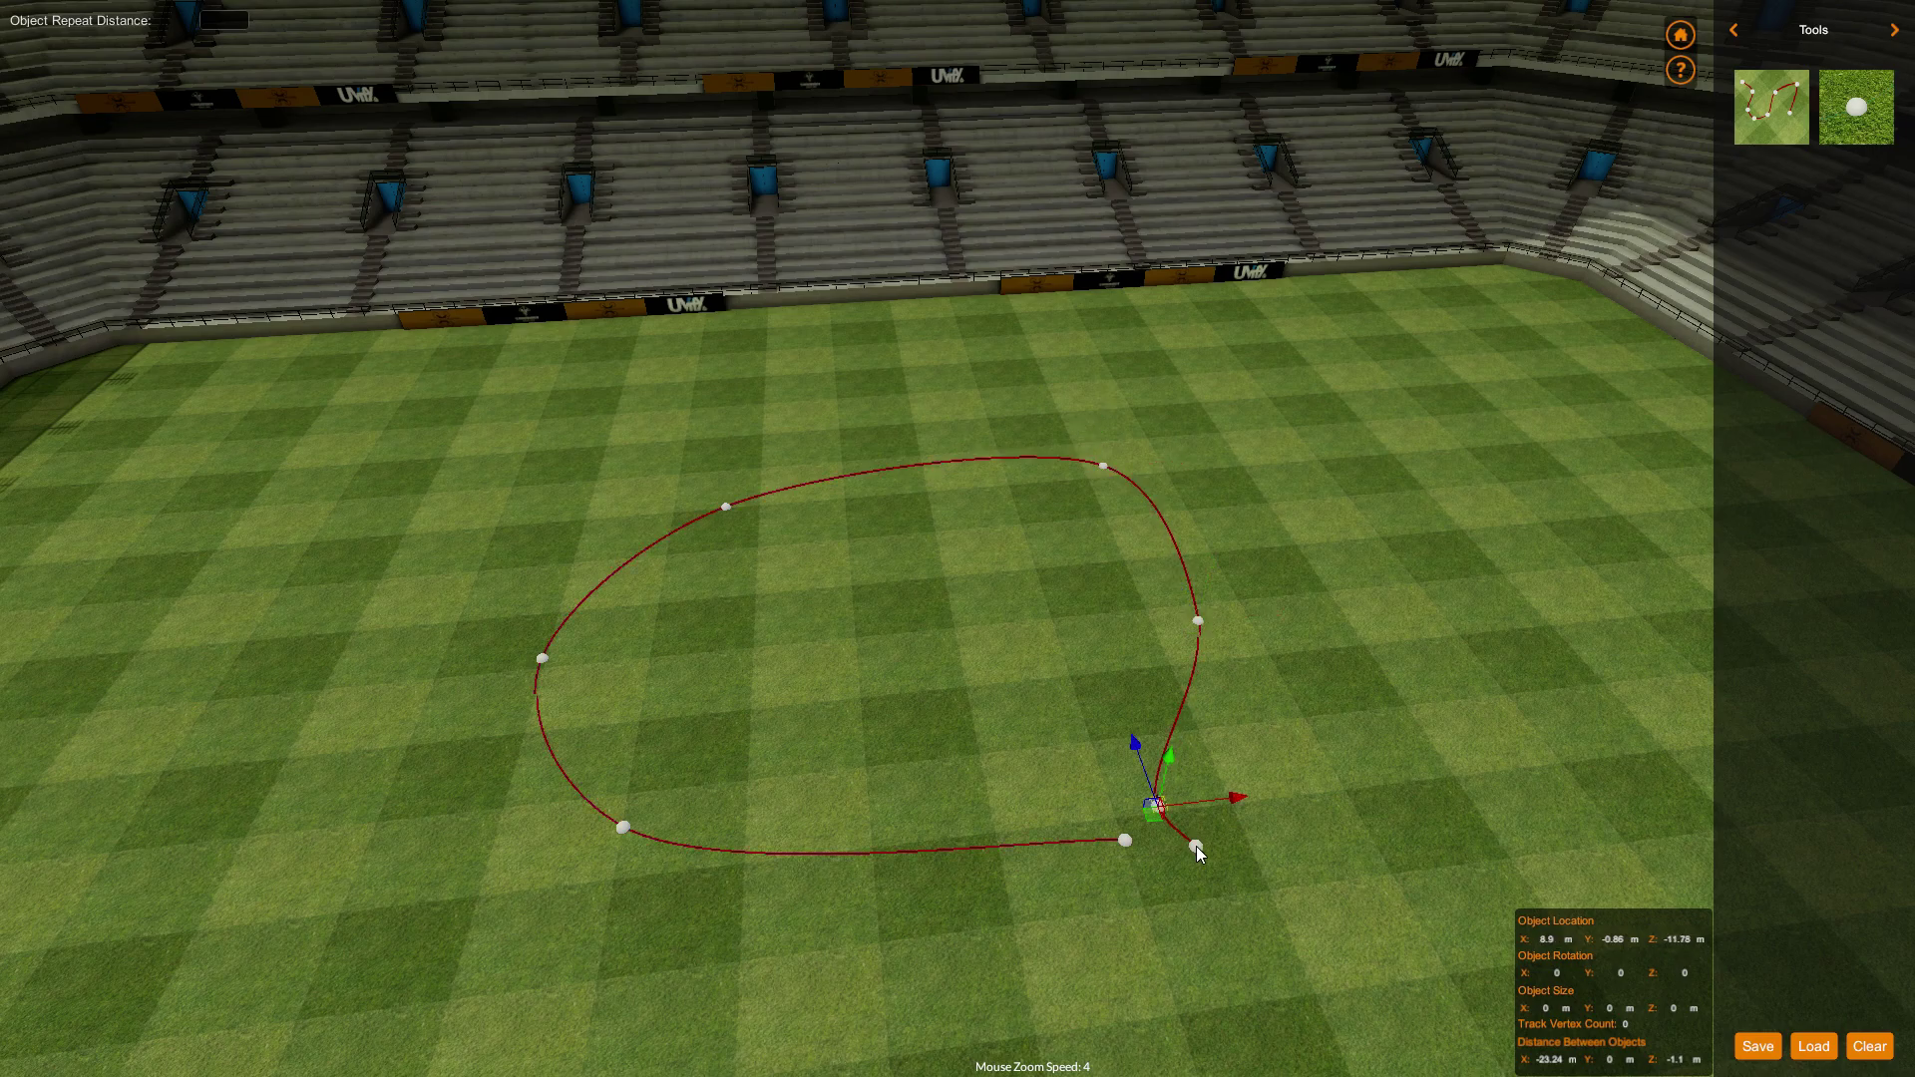
{"action": "right_click", "coordinate": [1195, 846]}
- Place a rock from the Rocks set on the path near its starting point and raise it to Y 1.34 m
{"action": "left_click", "coordinate": [1735, 32]}
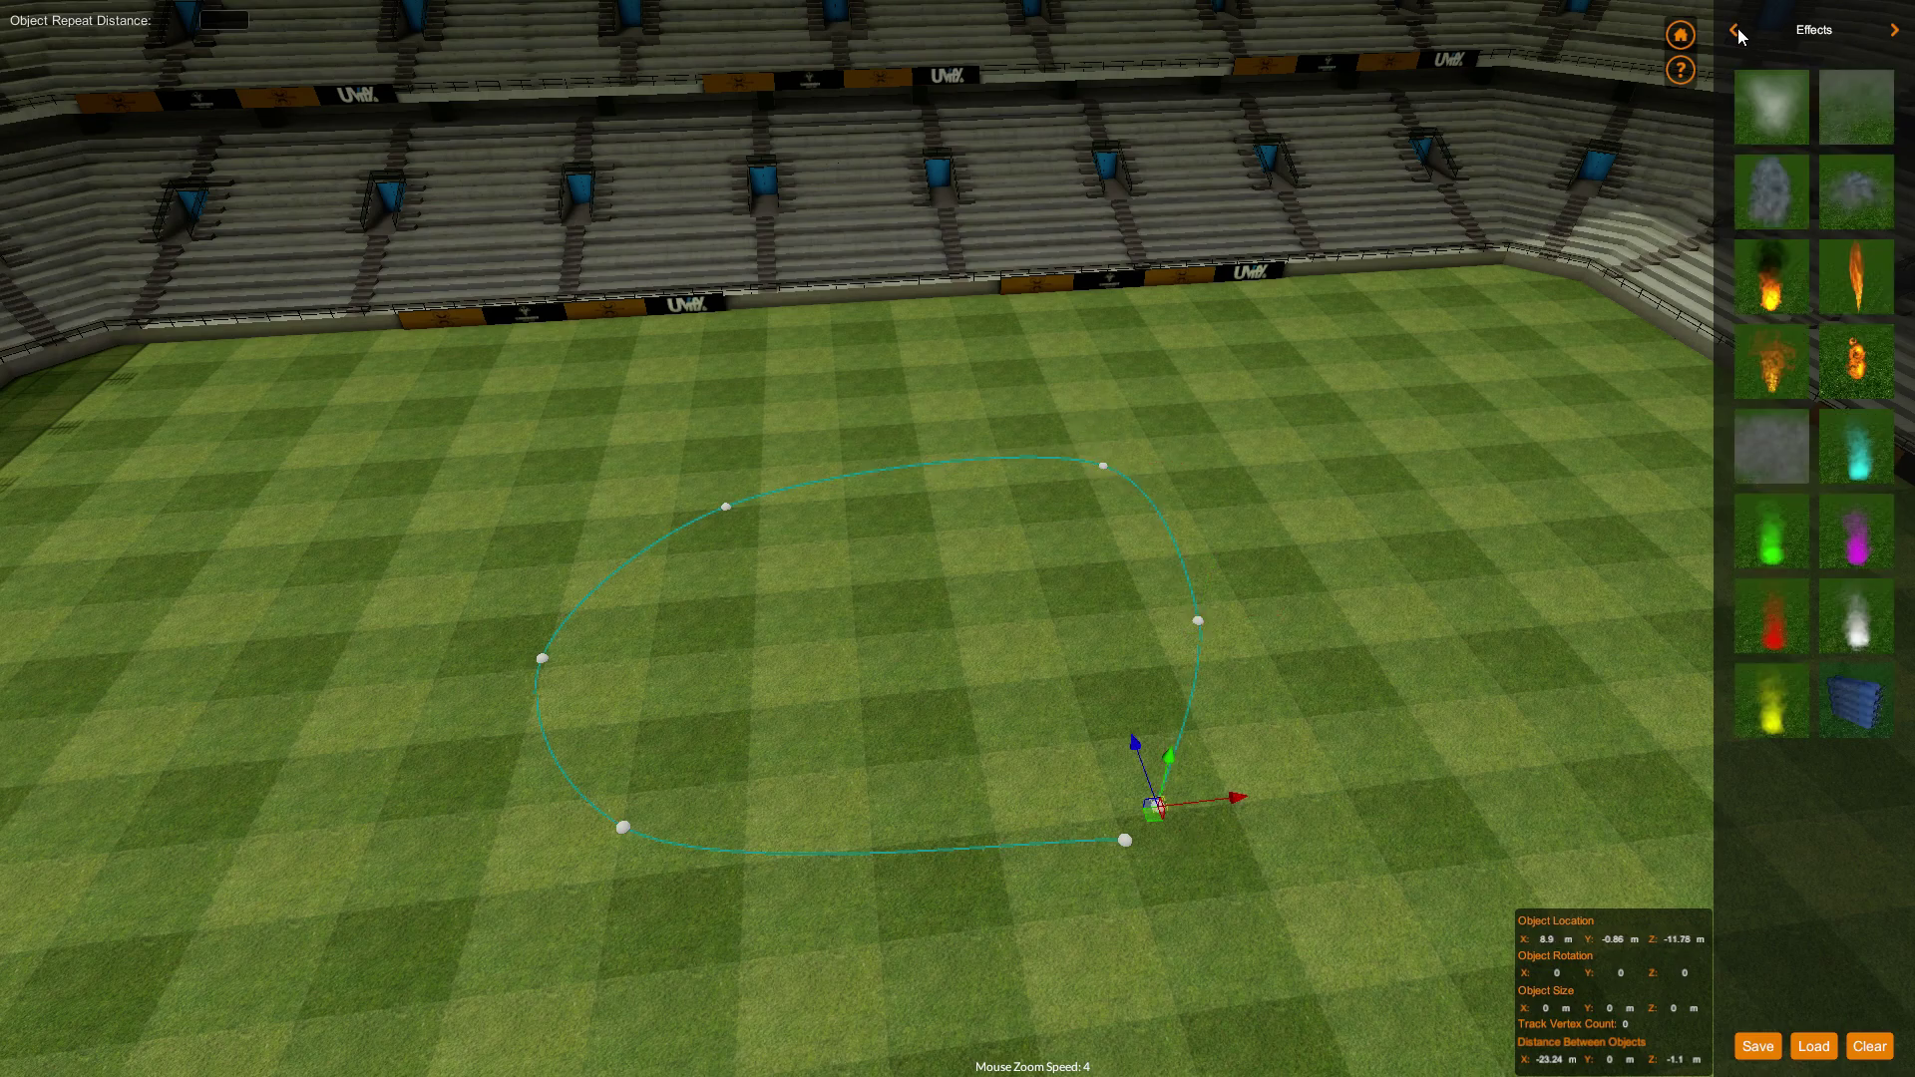
{"action": "left_click", "coordinate": [1735, 32]}
{"action": "left_click", "coordinate": [1895, 32]}
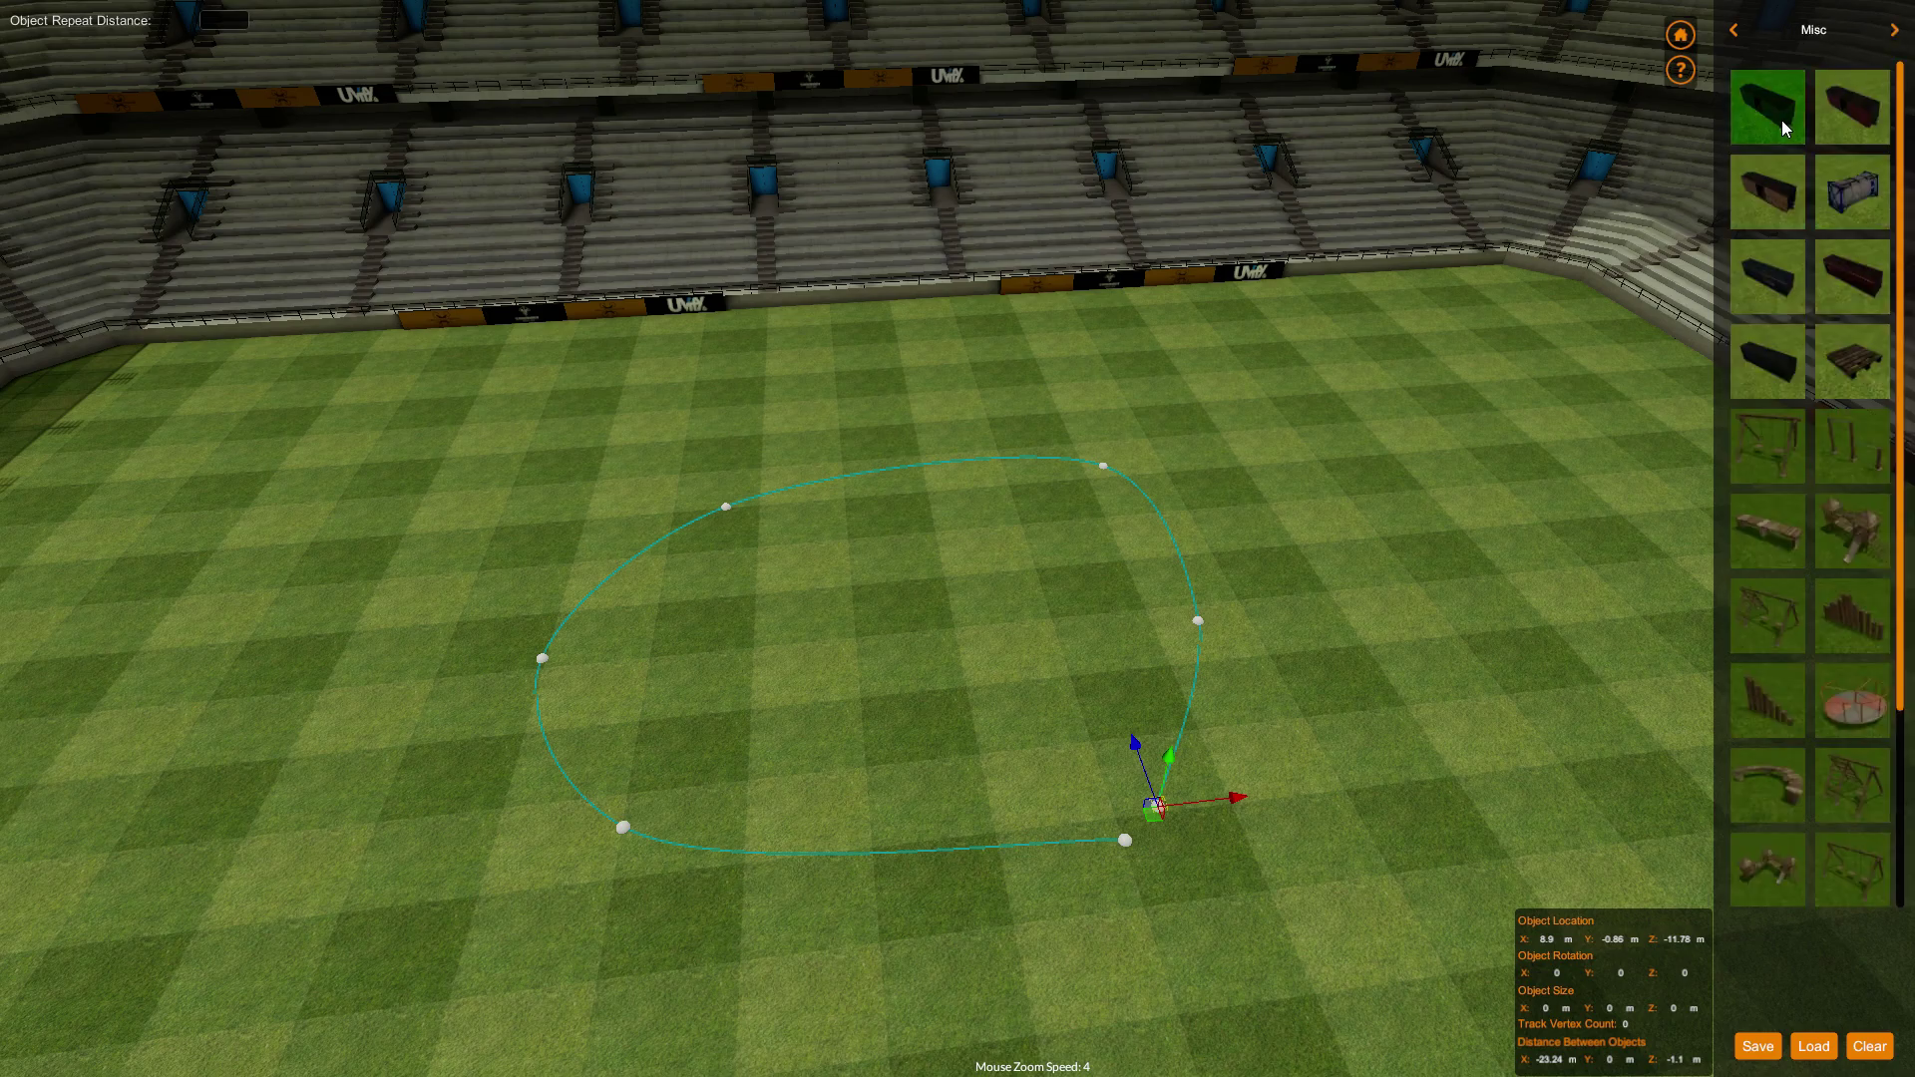
{"action": "left_click", "coordinate": [1898, 32]}
{"action": "left_click_drag", "start_coordinate": [1753, 128], "coordinate": [1059, 838]}
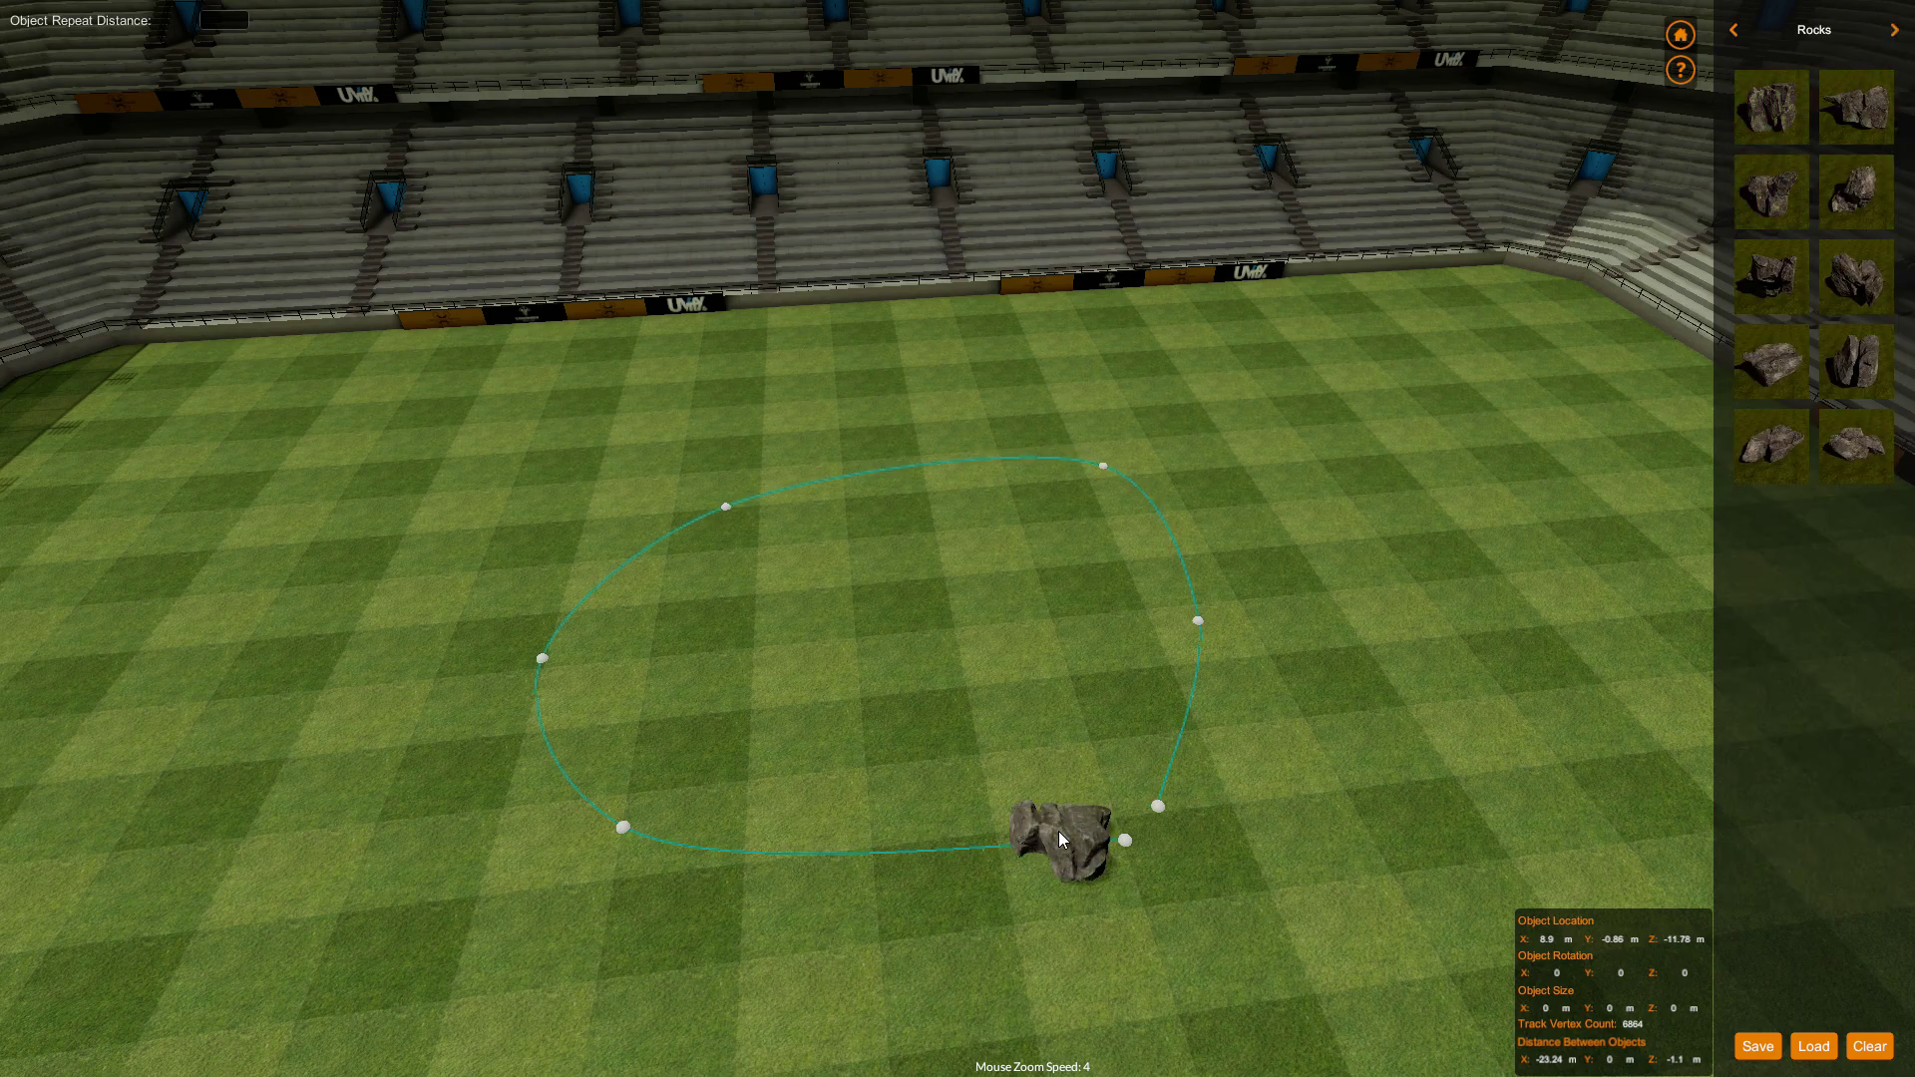
{"action": "left_click", "coordinate": [1057, 830]}
{"action": "mouse_move", "coordinate": [1045, 786]}
{"action": "left_mouse_down"}
{"action": "mouse_move", "coordinate": [1040, 766]}
{"action": "mouse_move", "coordinate": [1068, 784]}
{"action": "mouse_move", "coordinate": [1067, 760]}
{"action": "left_mouse_up"}
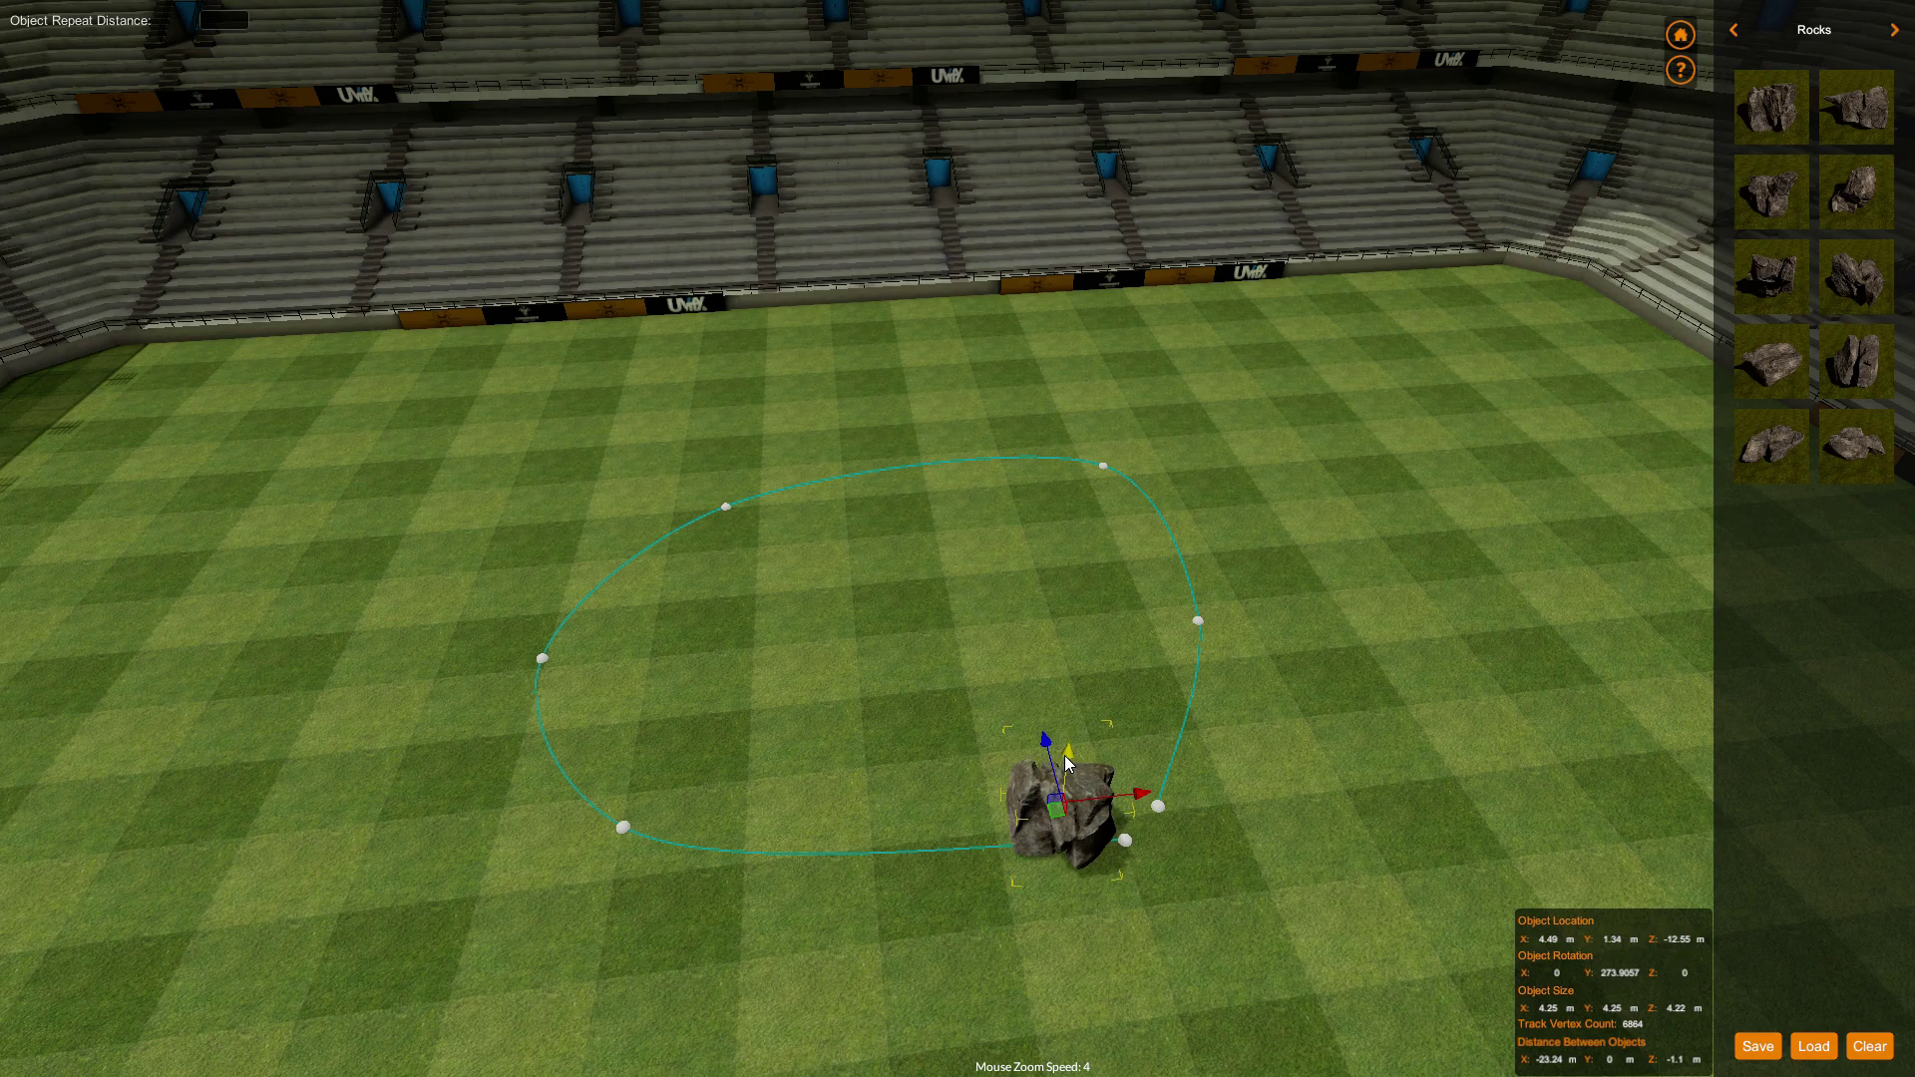
- Slide the rock back and forth along the curved path, and delete it
{"action": "middle_click_drag", "start_coordinate": [788, 650], "coordinate": [718, 272]}
{"action": "scroll", "coordinate": [883, 447], "scroll_direction": "up", "scroll_amount": 3}
{"action": "middle_click_drag", "start_coordinate": [875, 391], "coordinate": [927, 551]}
{"action": "right_click_drag", "start_coordinate": [621, 565], "coordinate": [796, 536]}
{"action": "middle_click_drag", "start_coordinate": [609, 524], "coordinate": [852, 419]}
{"action": "left_click", "coordinate": [890, 559]}
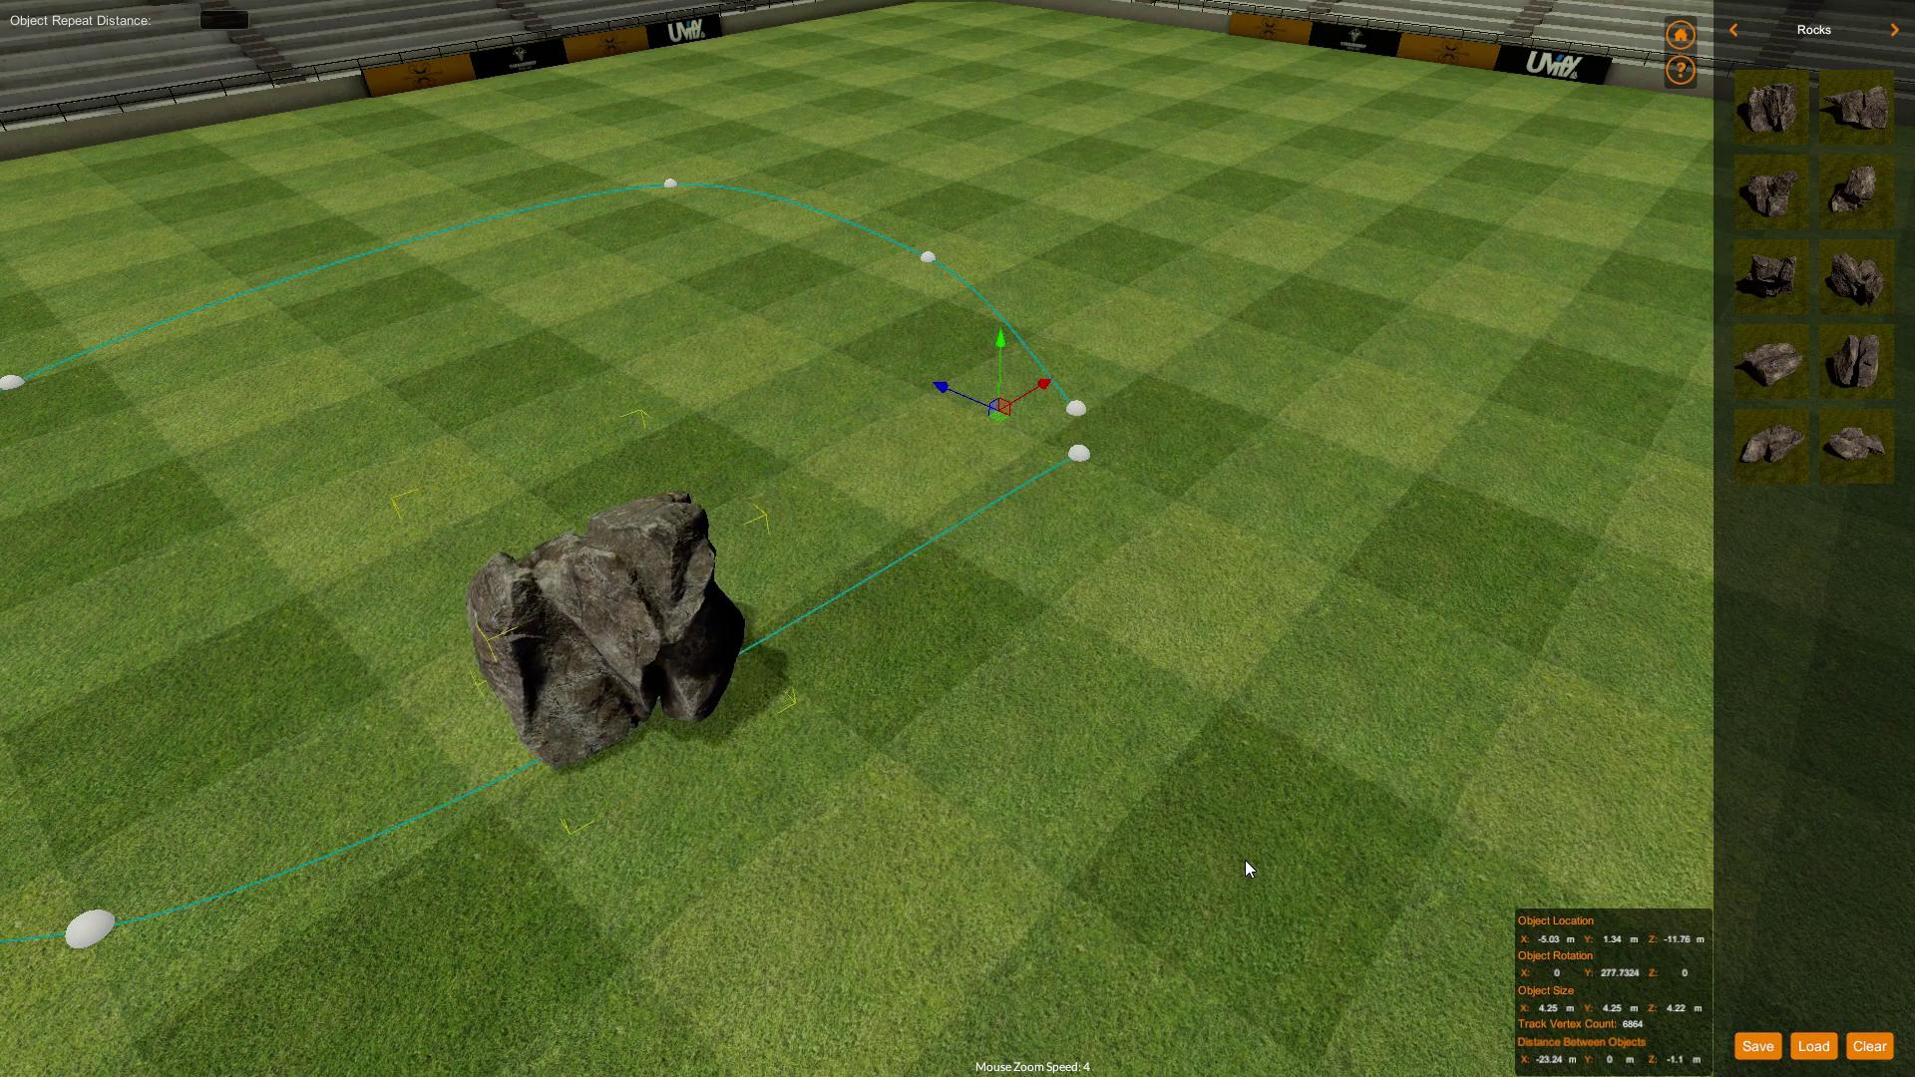
{"action": "scroll", "coordinate": [1007, 832], "scroll_direction": "down", "scroll_amount": 2}
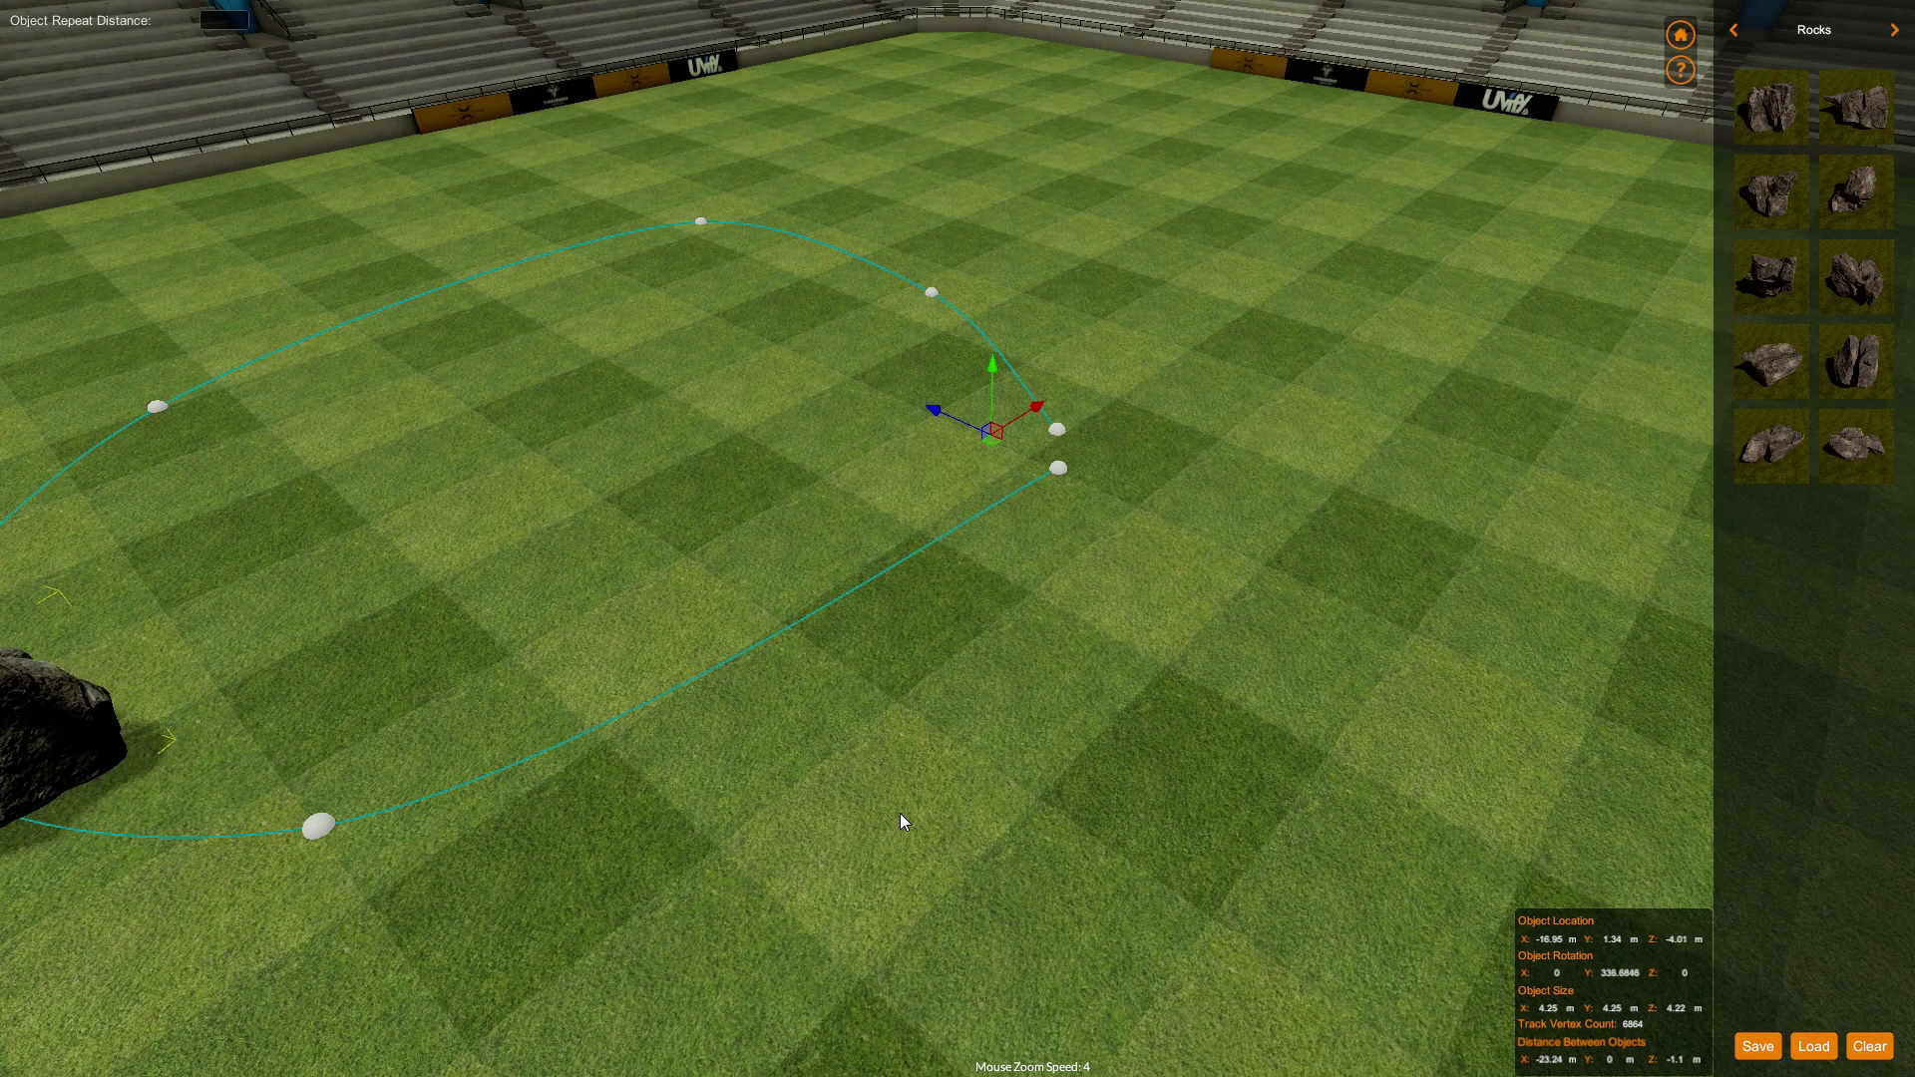
{"action": "scroll", "coordinate": [899, 813], "scroll_direction": "down", "scroll_amount": 4}
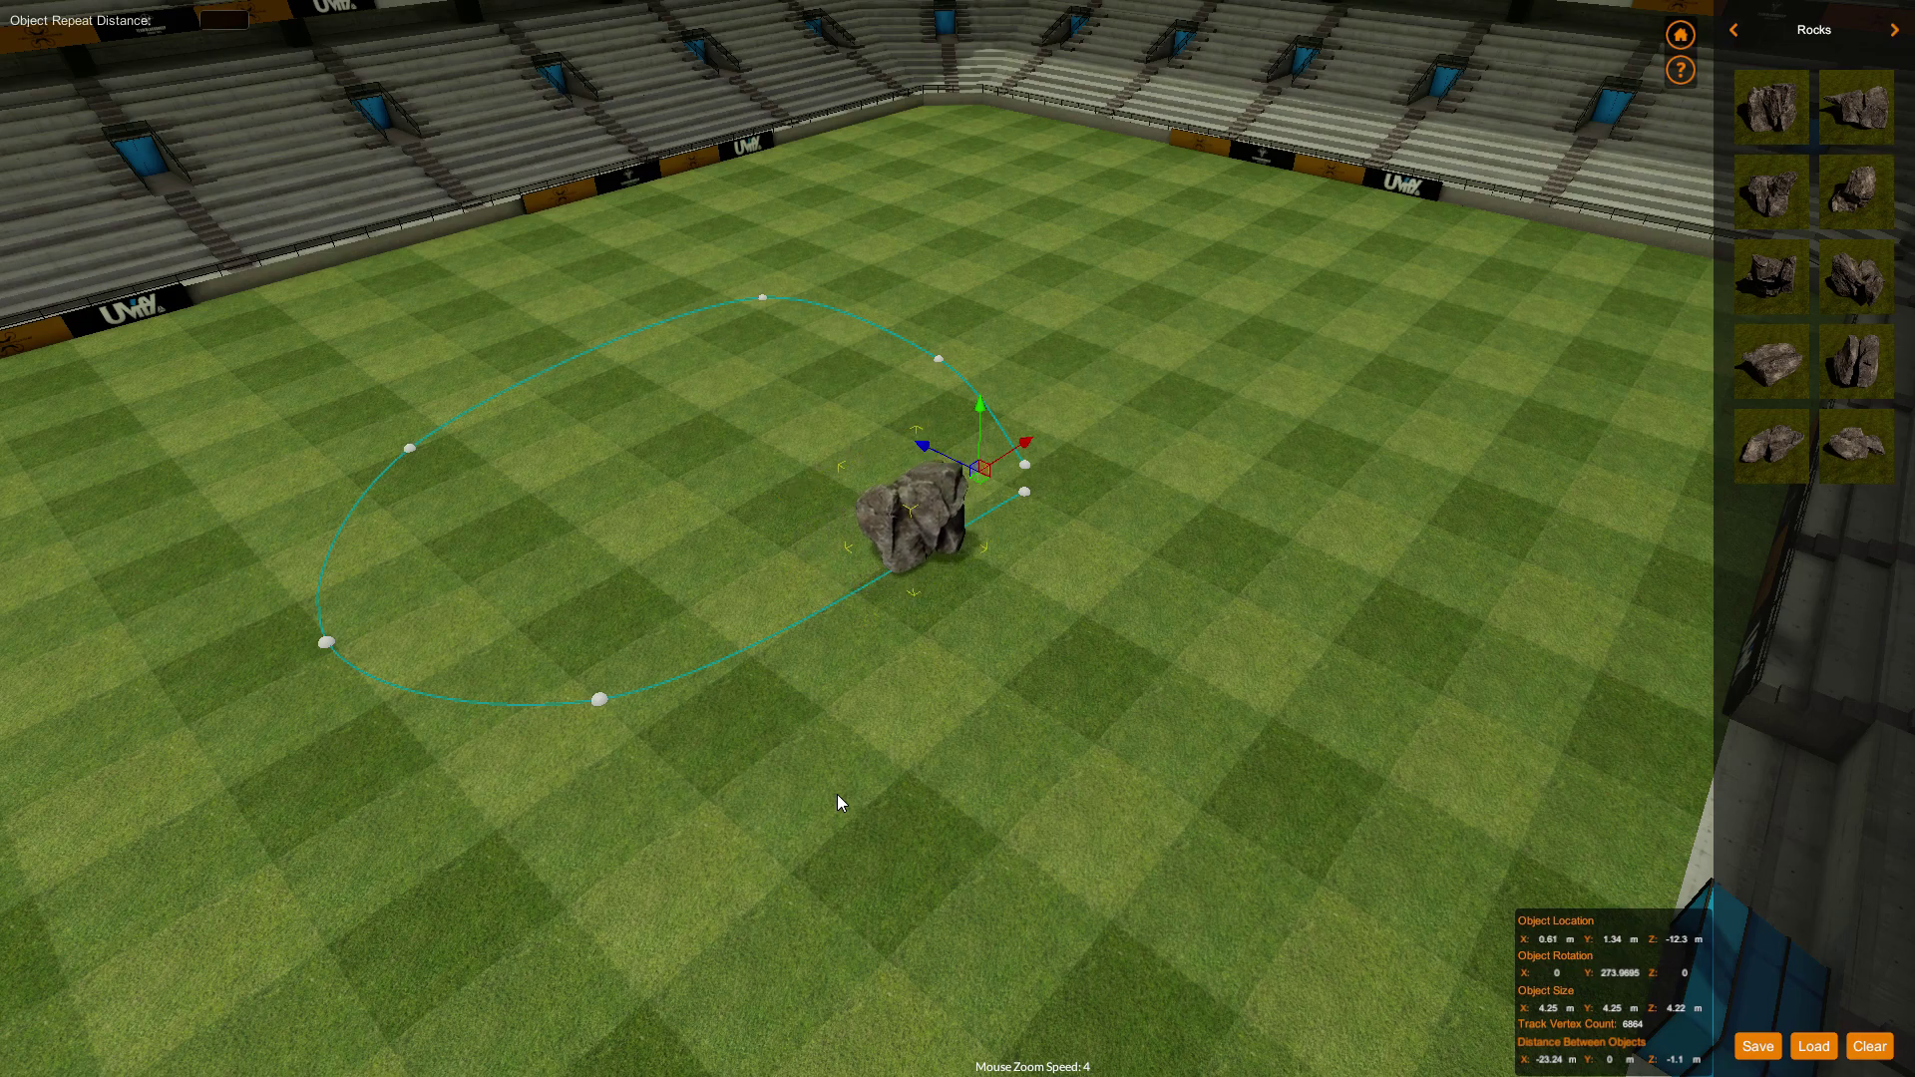
{"action": "left_click", "coordinate": [1121, 814]}
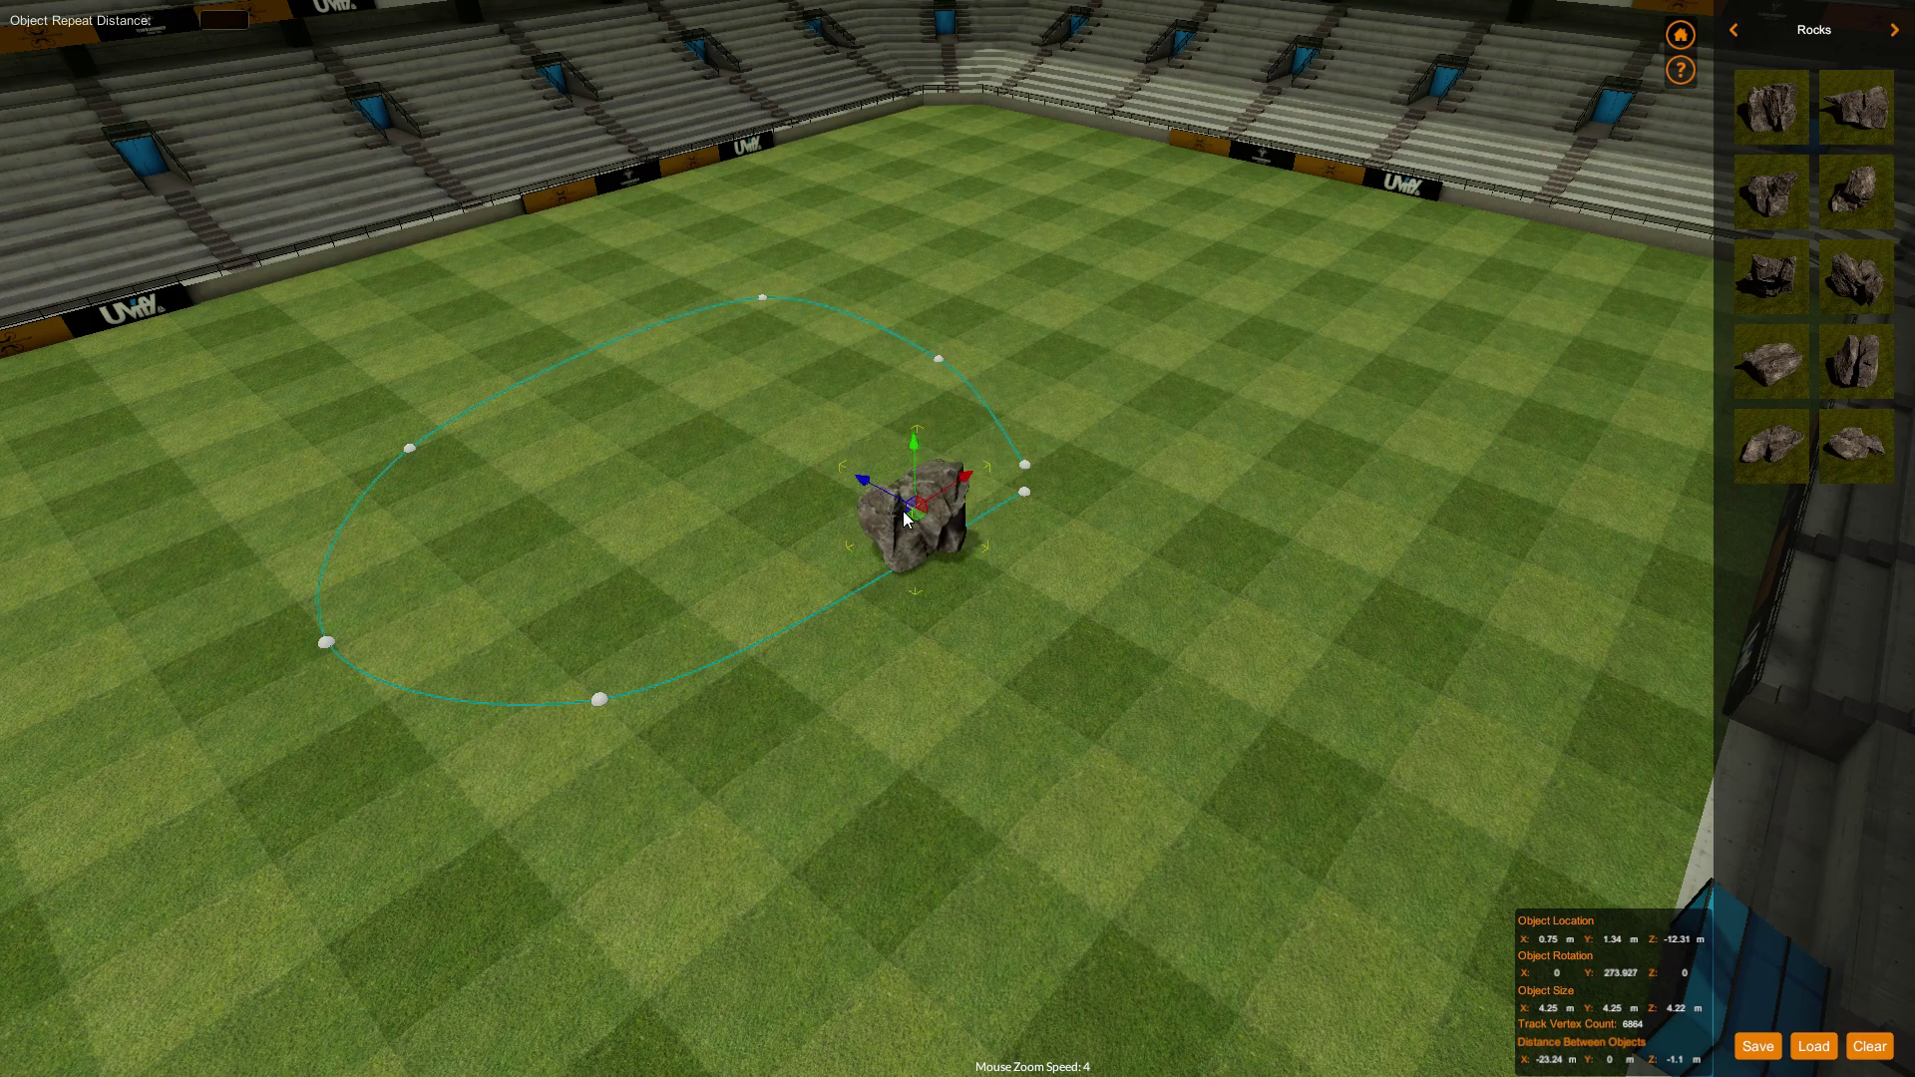
- Place the green ring gate from the Neon set on the path near its open end
{"action": "left_click", "coordinate": [1733, 32]}
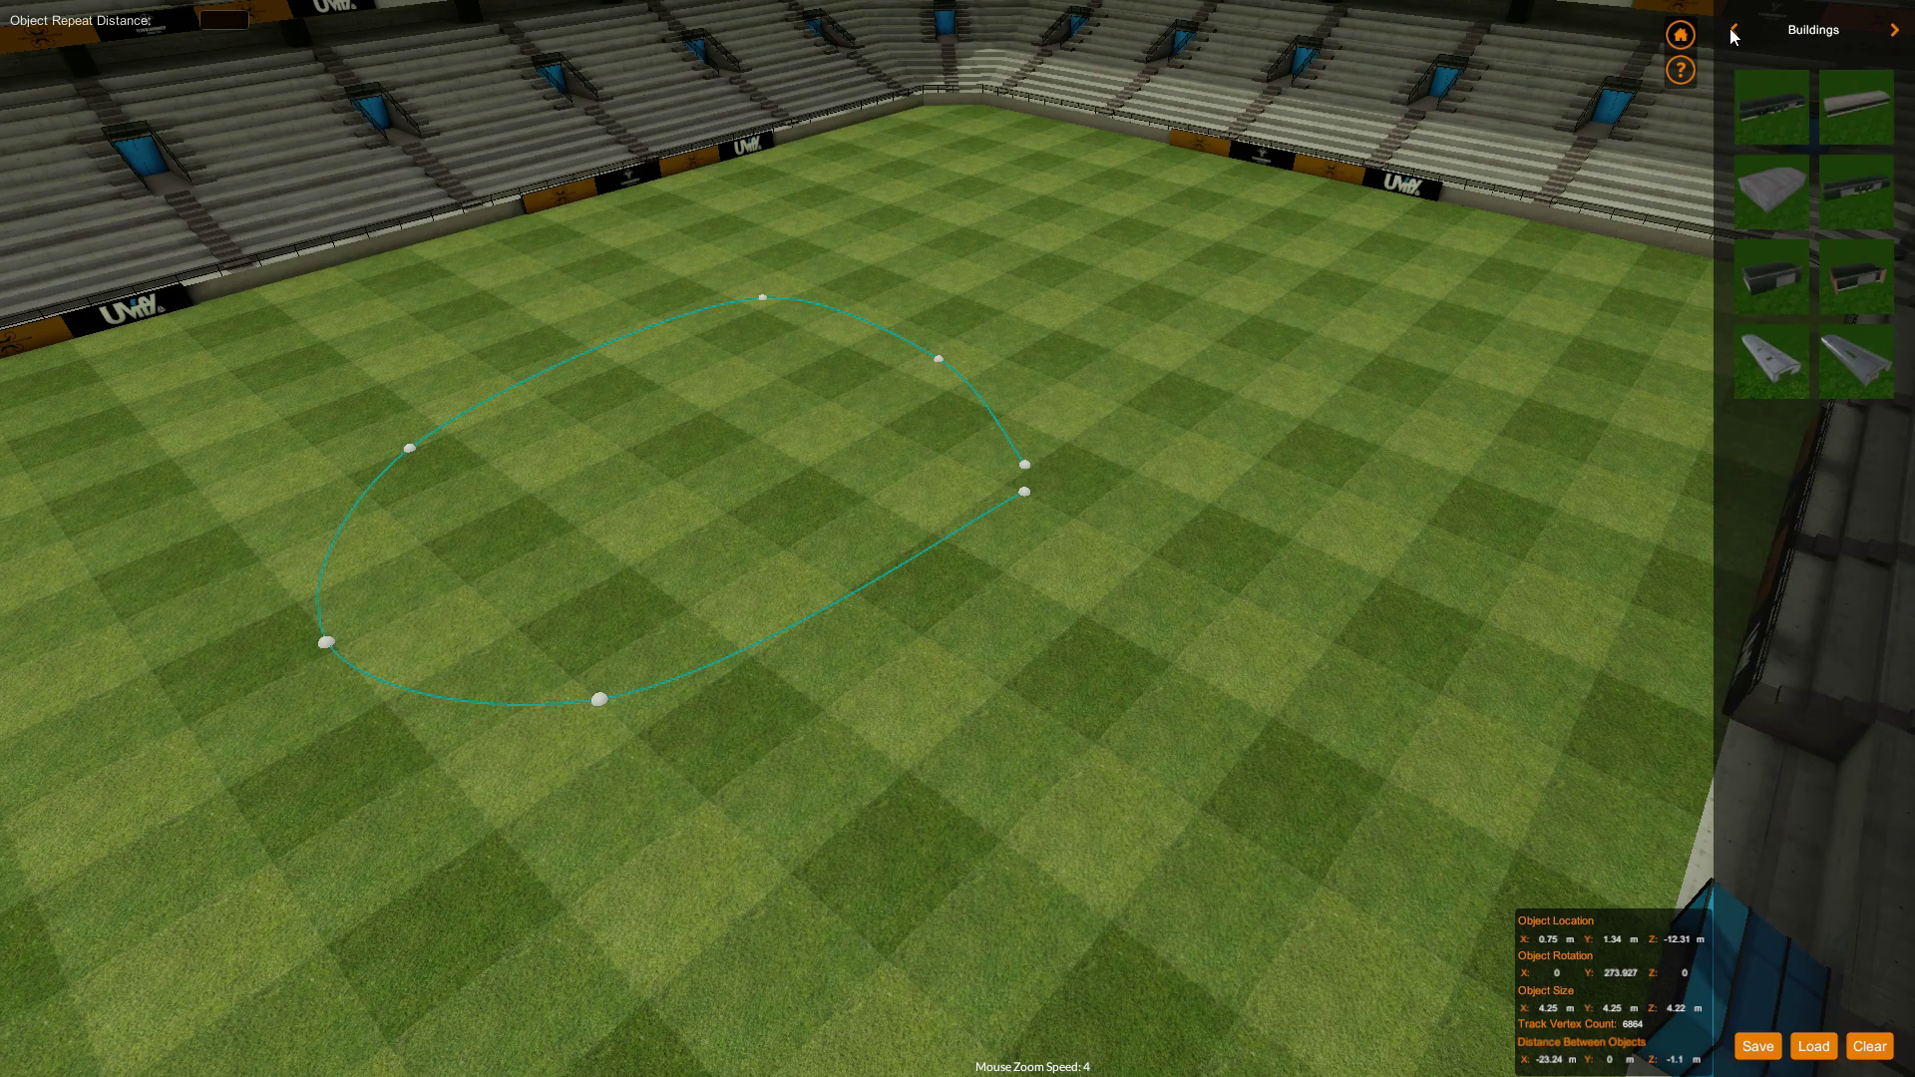
{"action": "left_click", "coordinate": [1733, 32]}
{"action": "left_click", "coordinate": [1735, 32]}
{"action": "left_click", "coordinate": [1736, 32]}
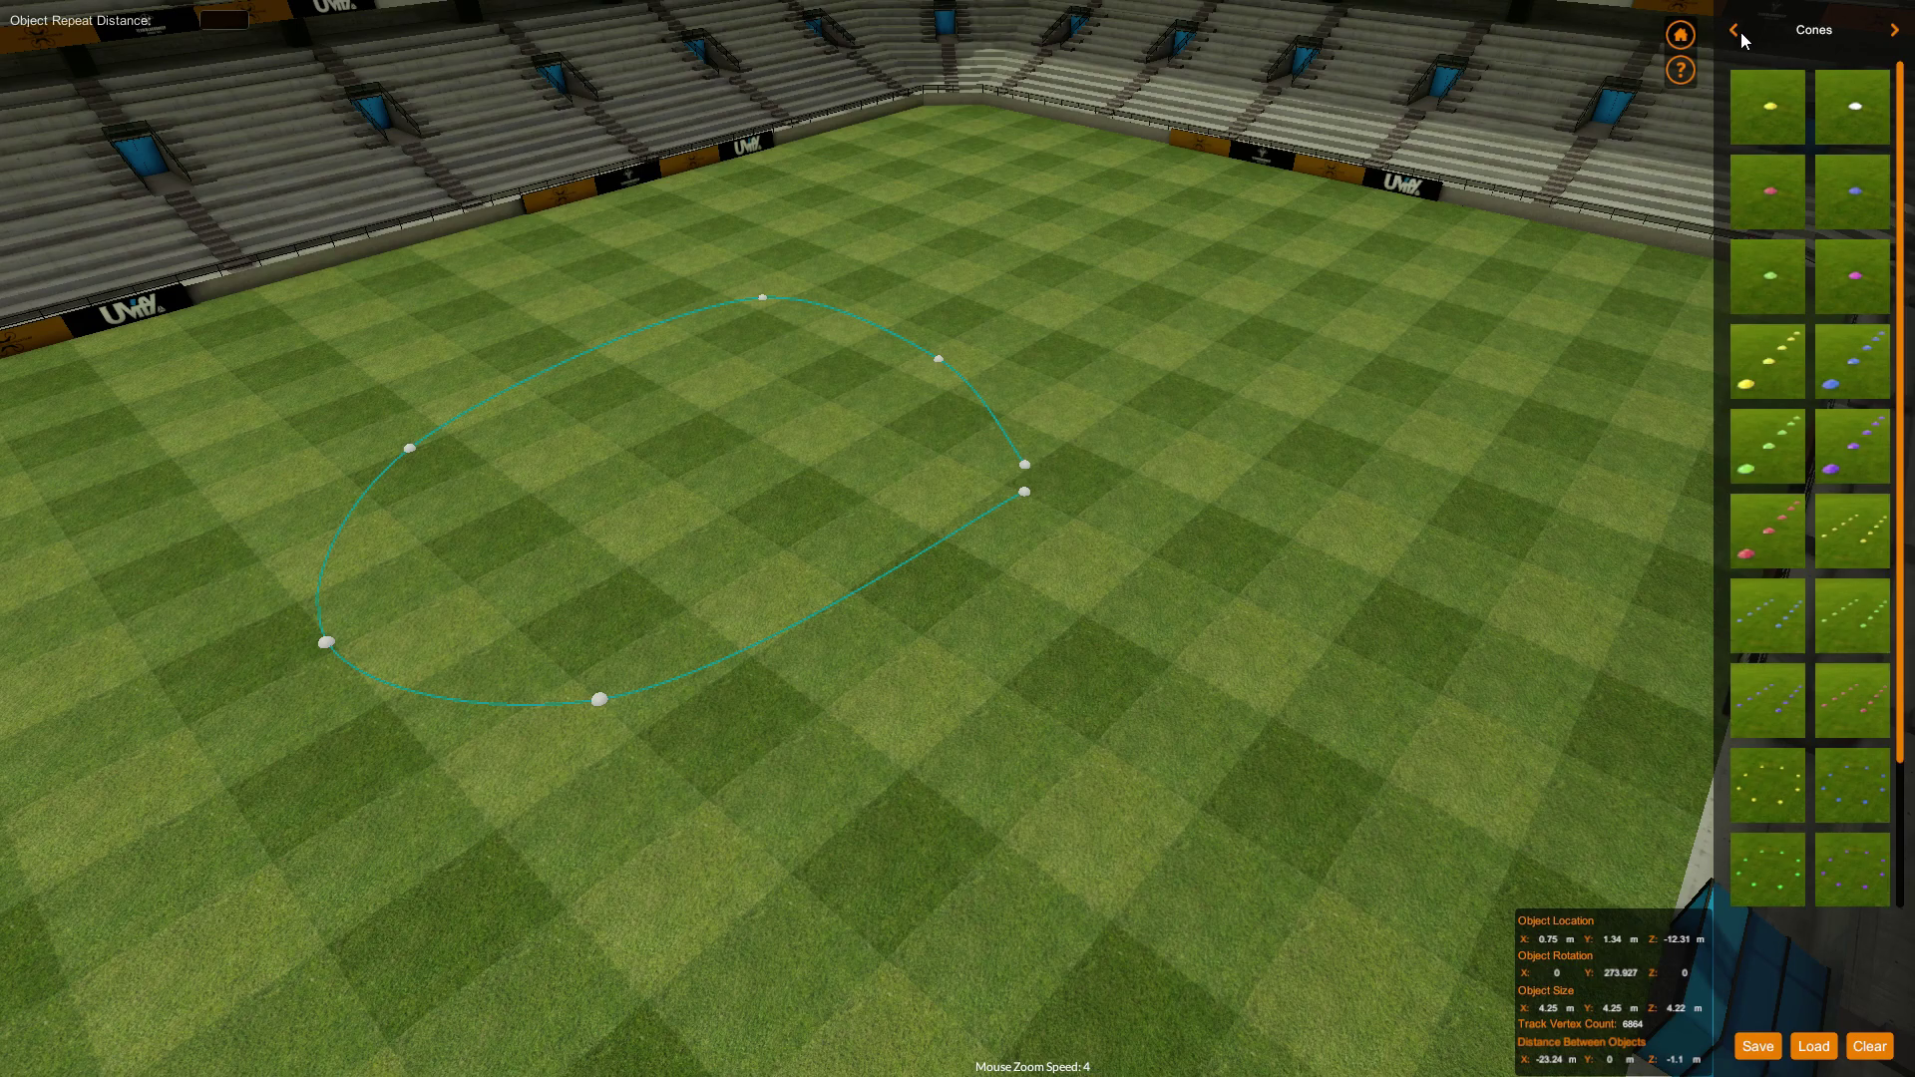
{"action": "left_click", "coordinate": [1896, 32]}
{"action": "left_click", "coordinate": [1896, 32]}
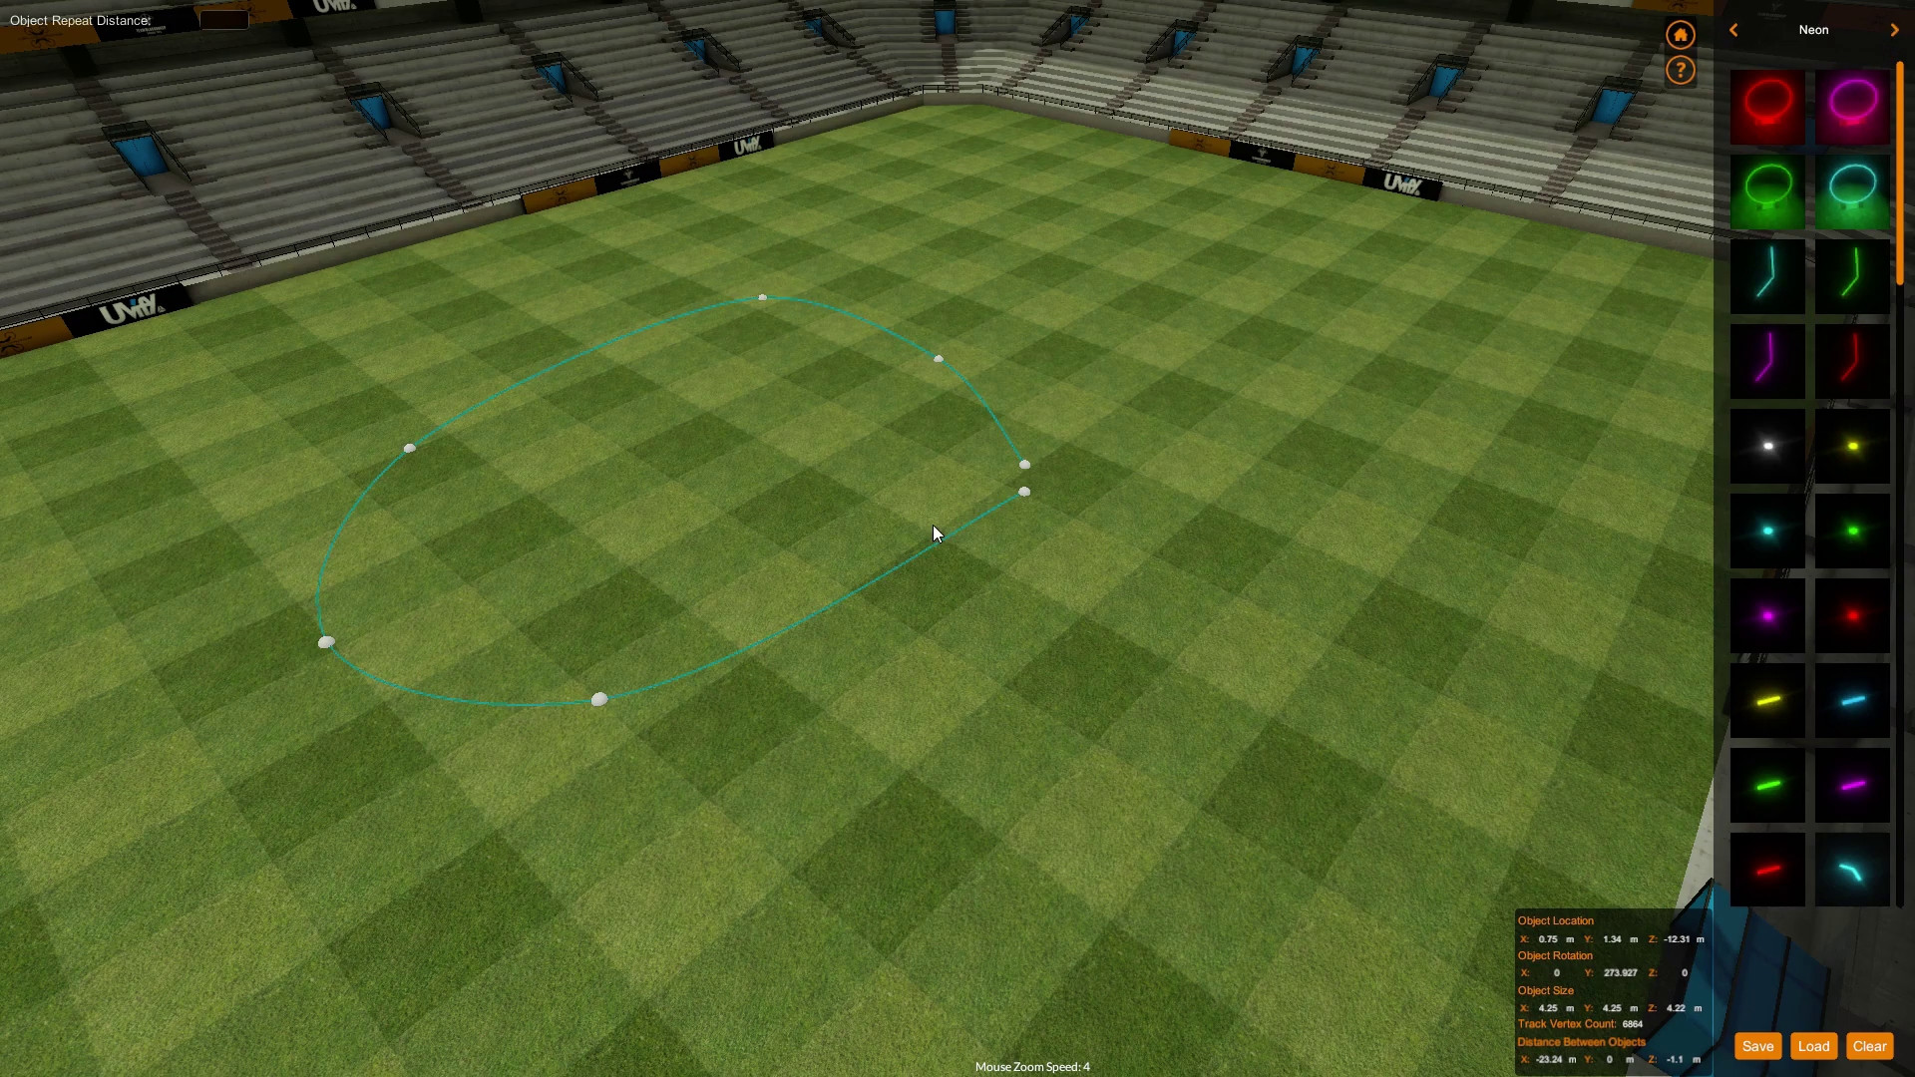
{"action": "left_click", "coordinate": [968, 522]}
{"action": "scroll", "coordinate": [997, 632], "scroll_direction": "up", "scroll_amount": 2}
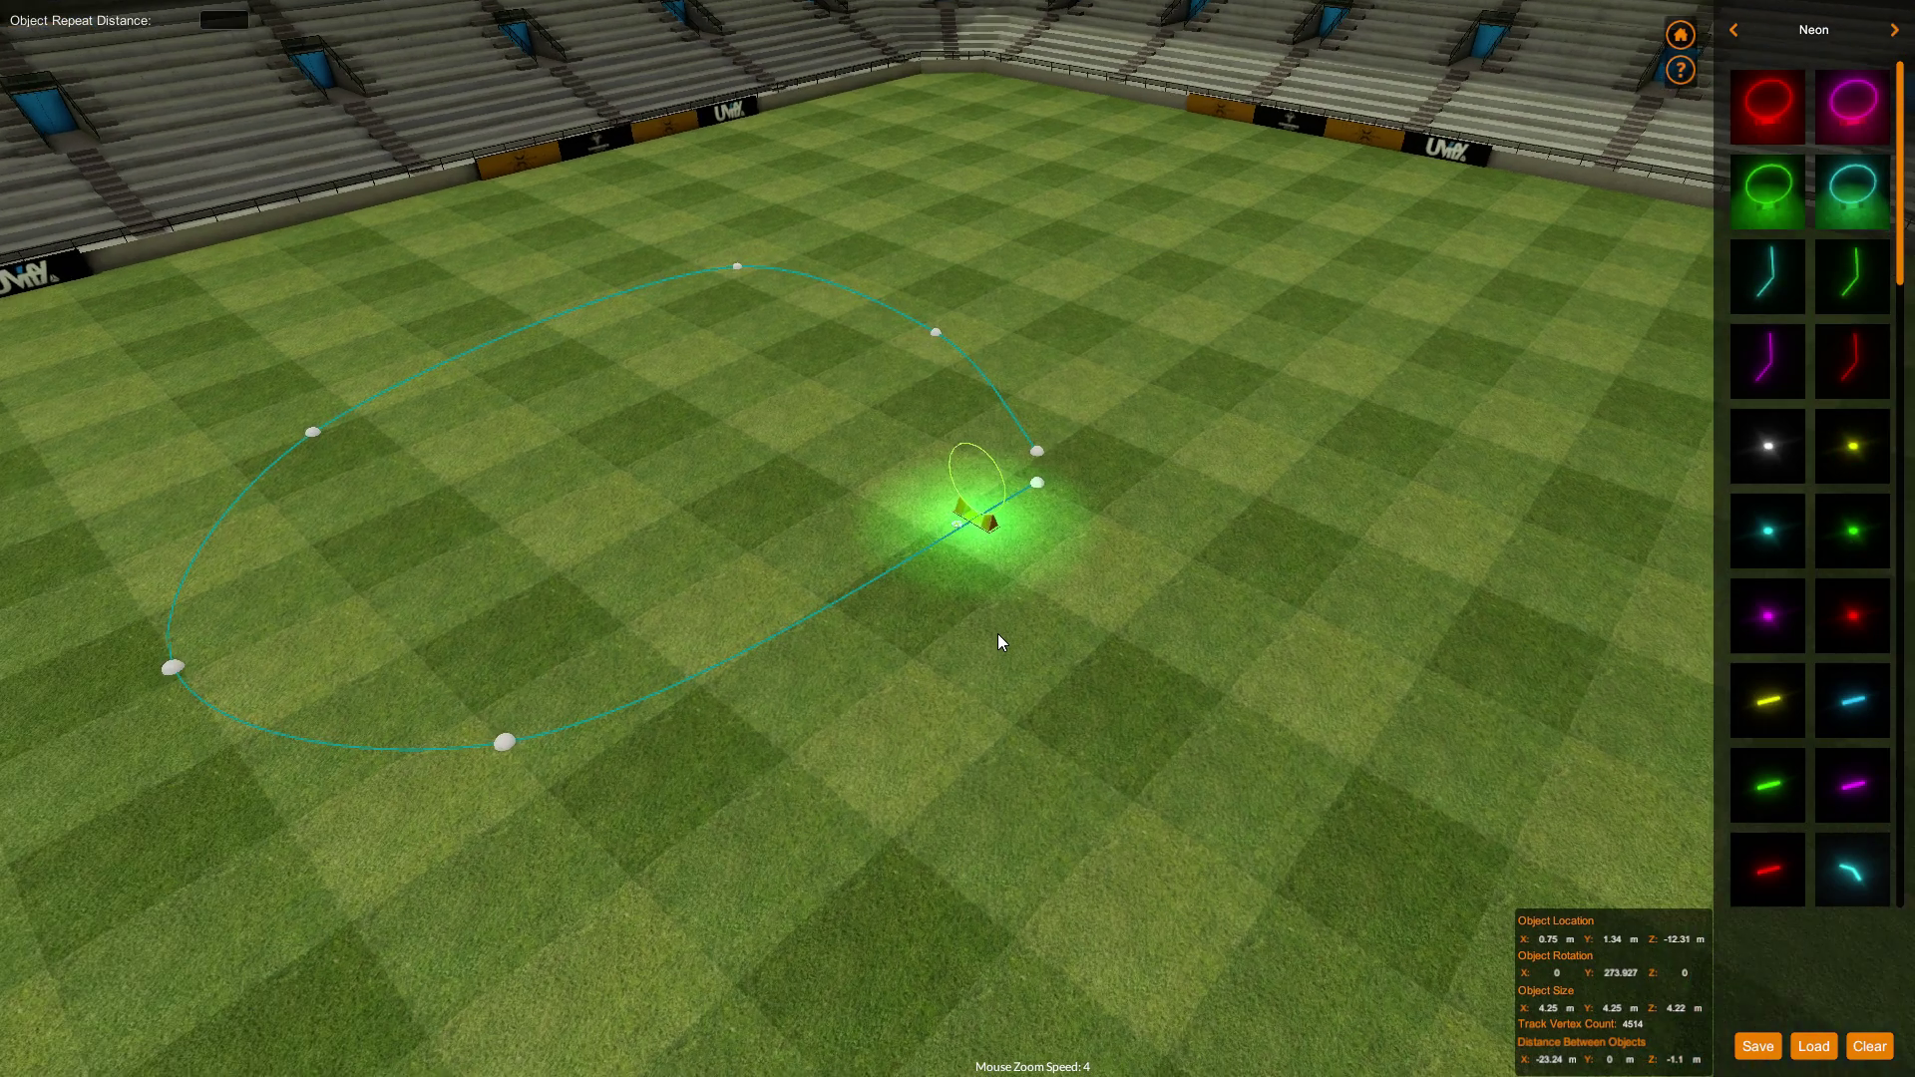
{"action": "scroll", "coordinate": [999, 634], "scroll_direction": "up", "scroll_amount": 2}
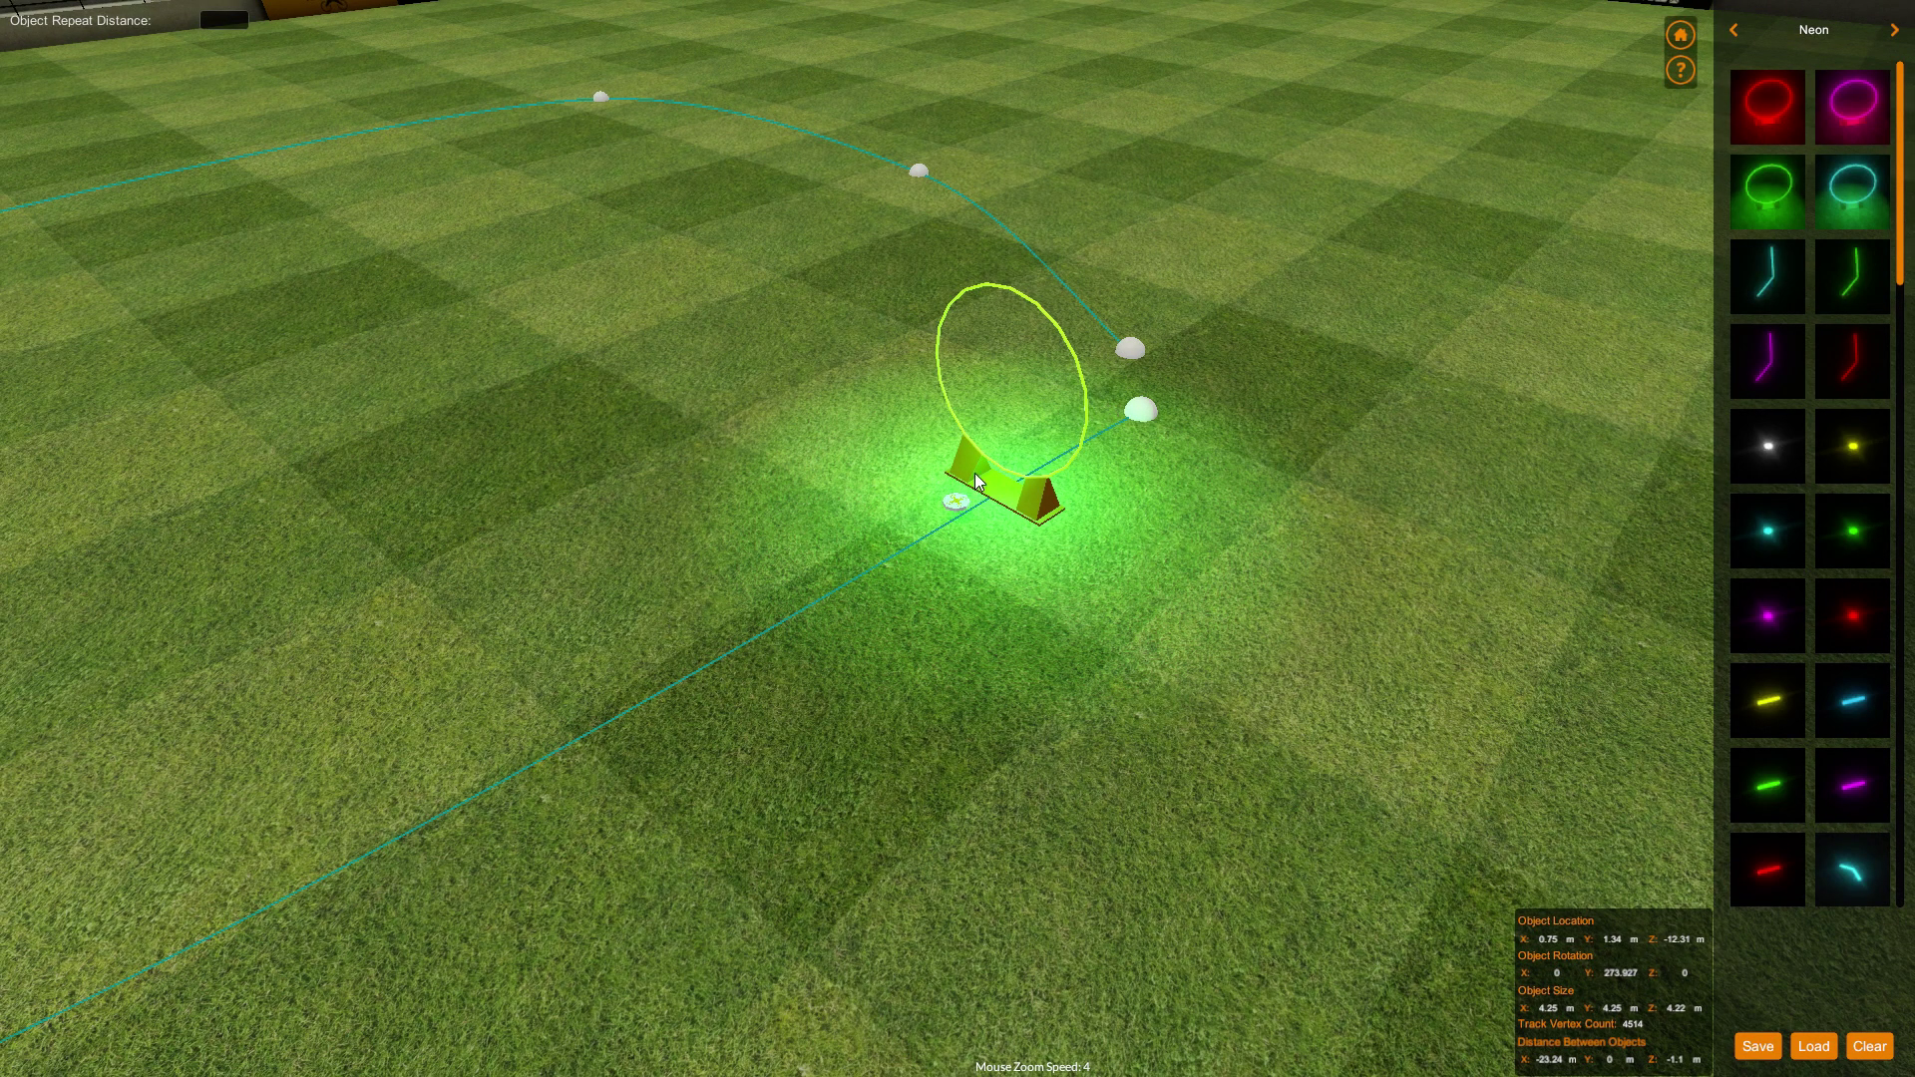
{"action": "scroll", "coordinate": [1009, 601], "scroll_direction": "down", "scroll_amount": 4}
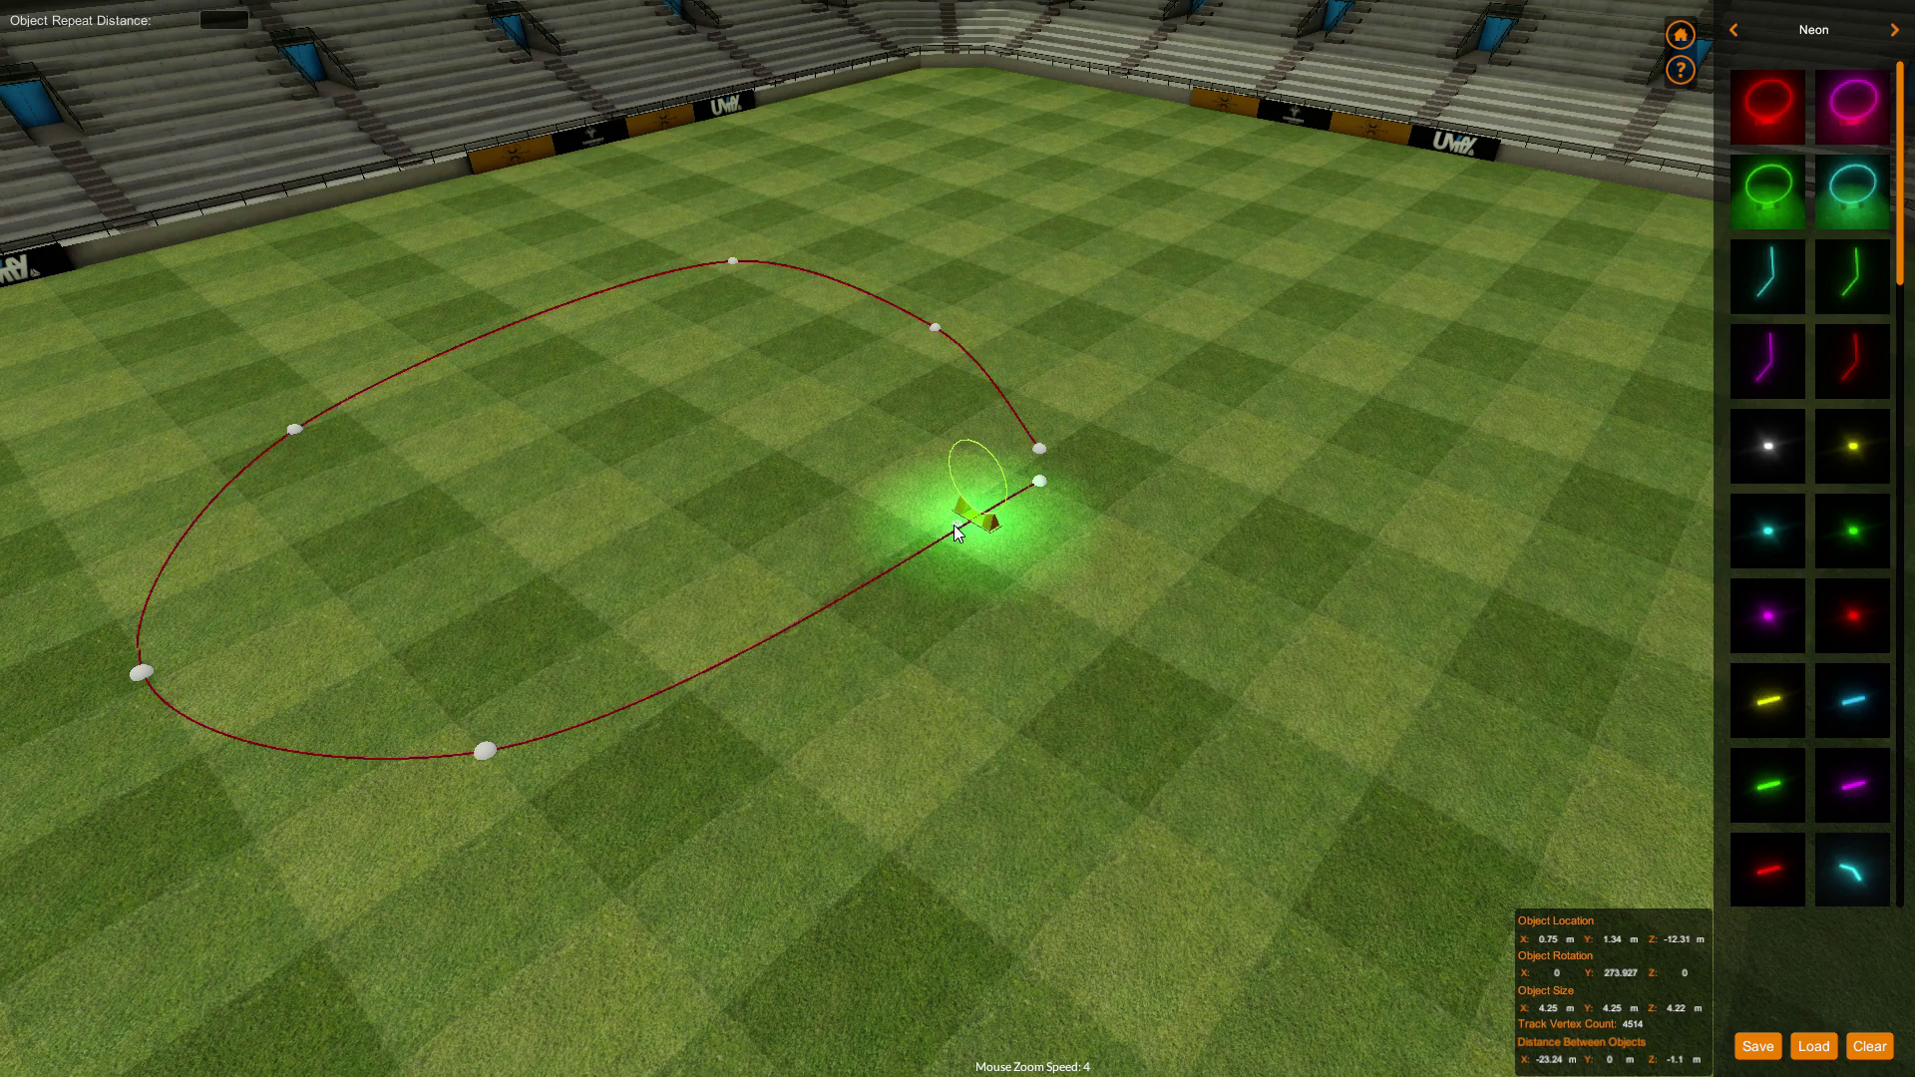
- Slide the green ring gate along the path around the curve and back, stopping on the straight near X -2.69 m, Z -12.38 m
{"action": "left_click", "coordinate": [988, 525]}
{"action": "key", "text": "Right"}
{"action": "key", "text": "Left"}
{"action": "key", "text": "Right"}
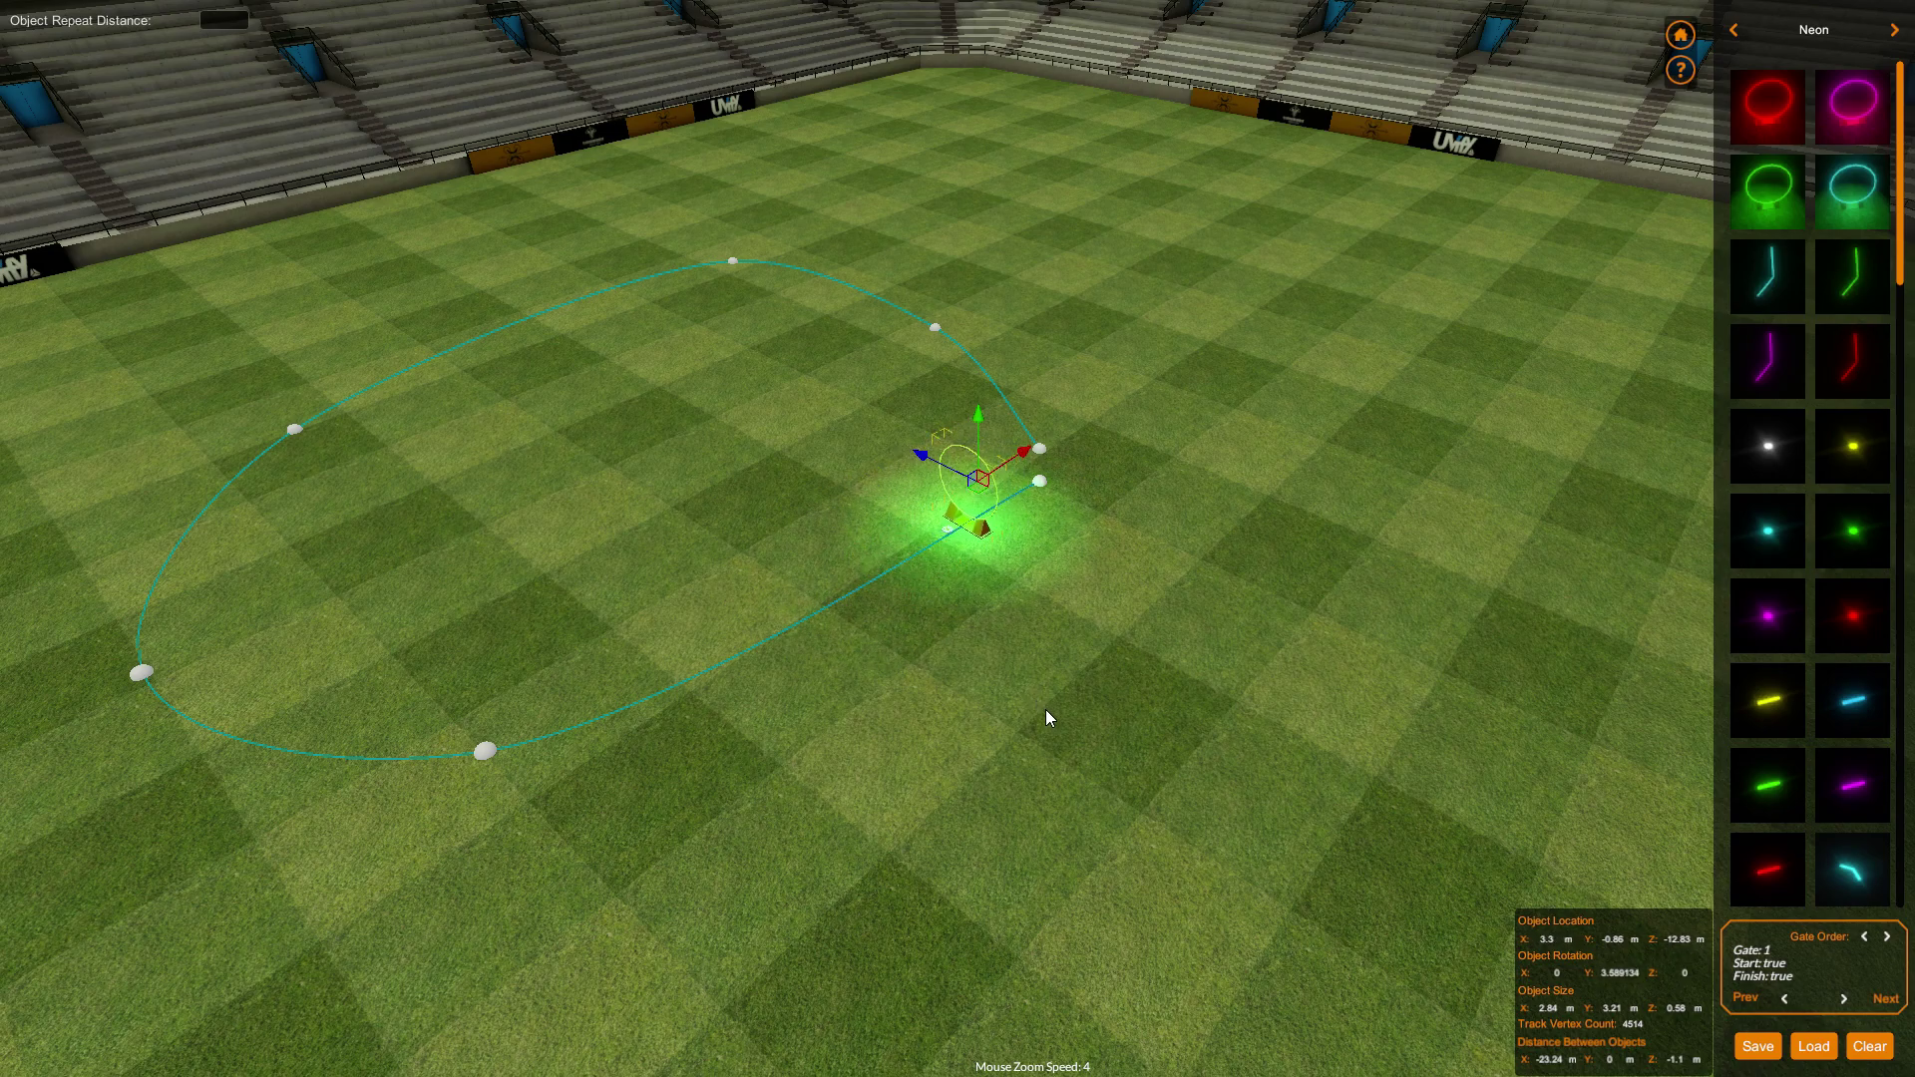
{"action": "key", "text": "Left"}
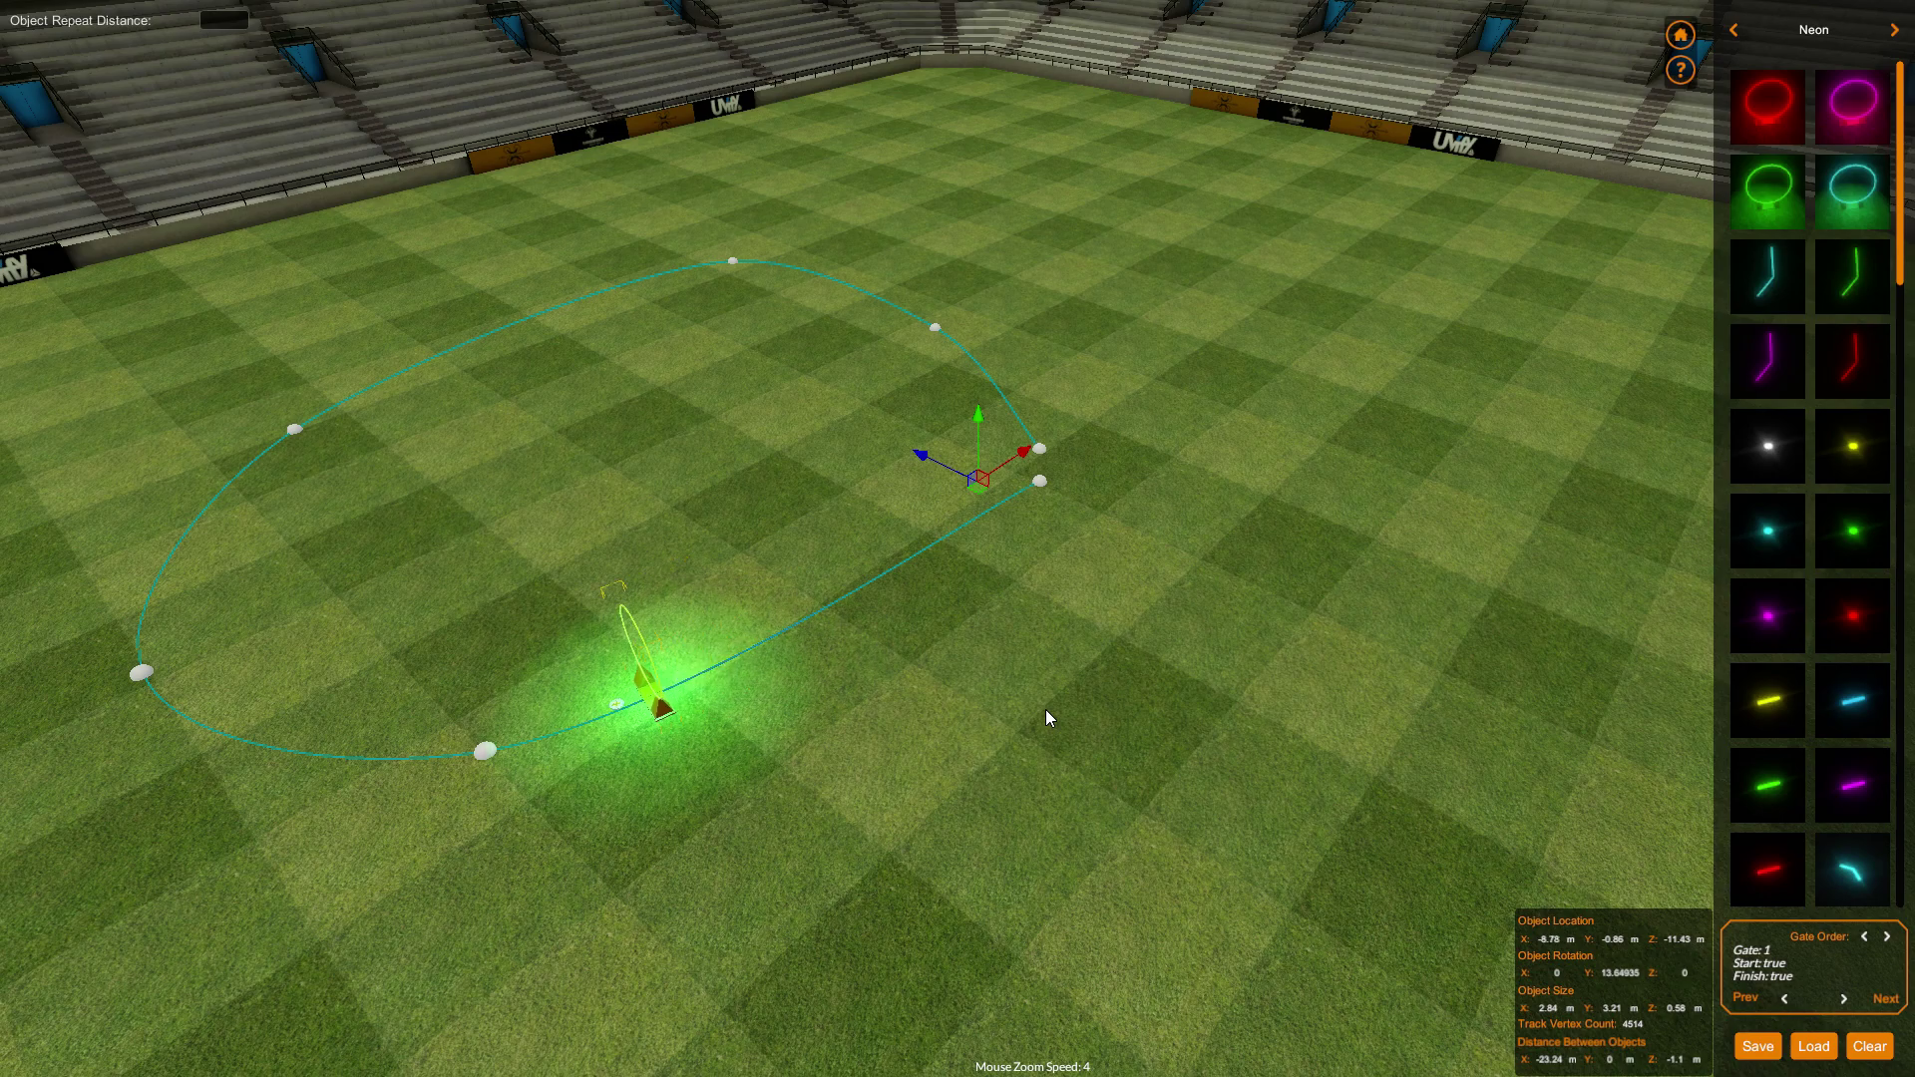
{"action": "key", "text": "Left"}
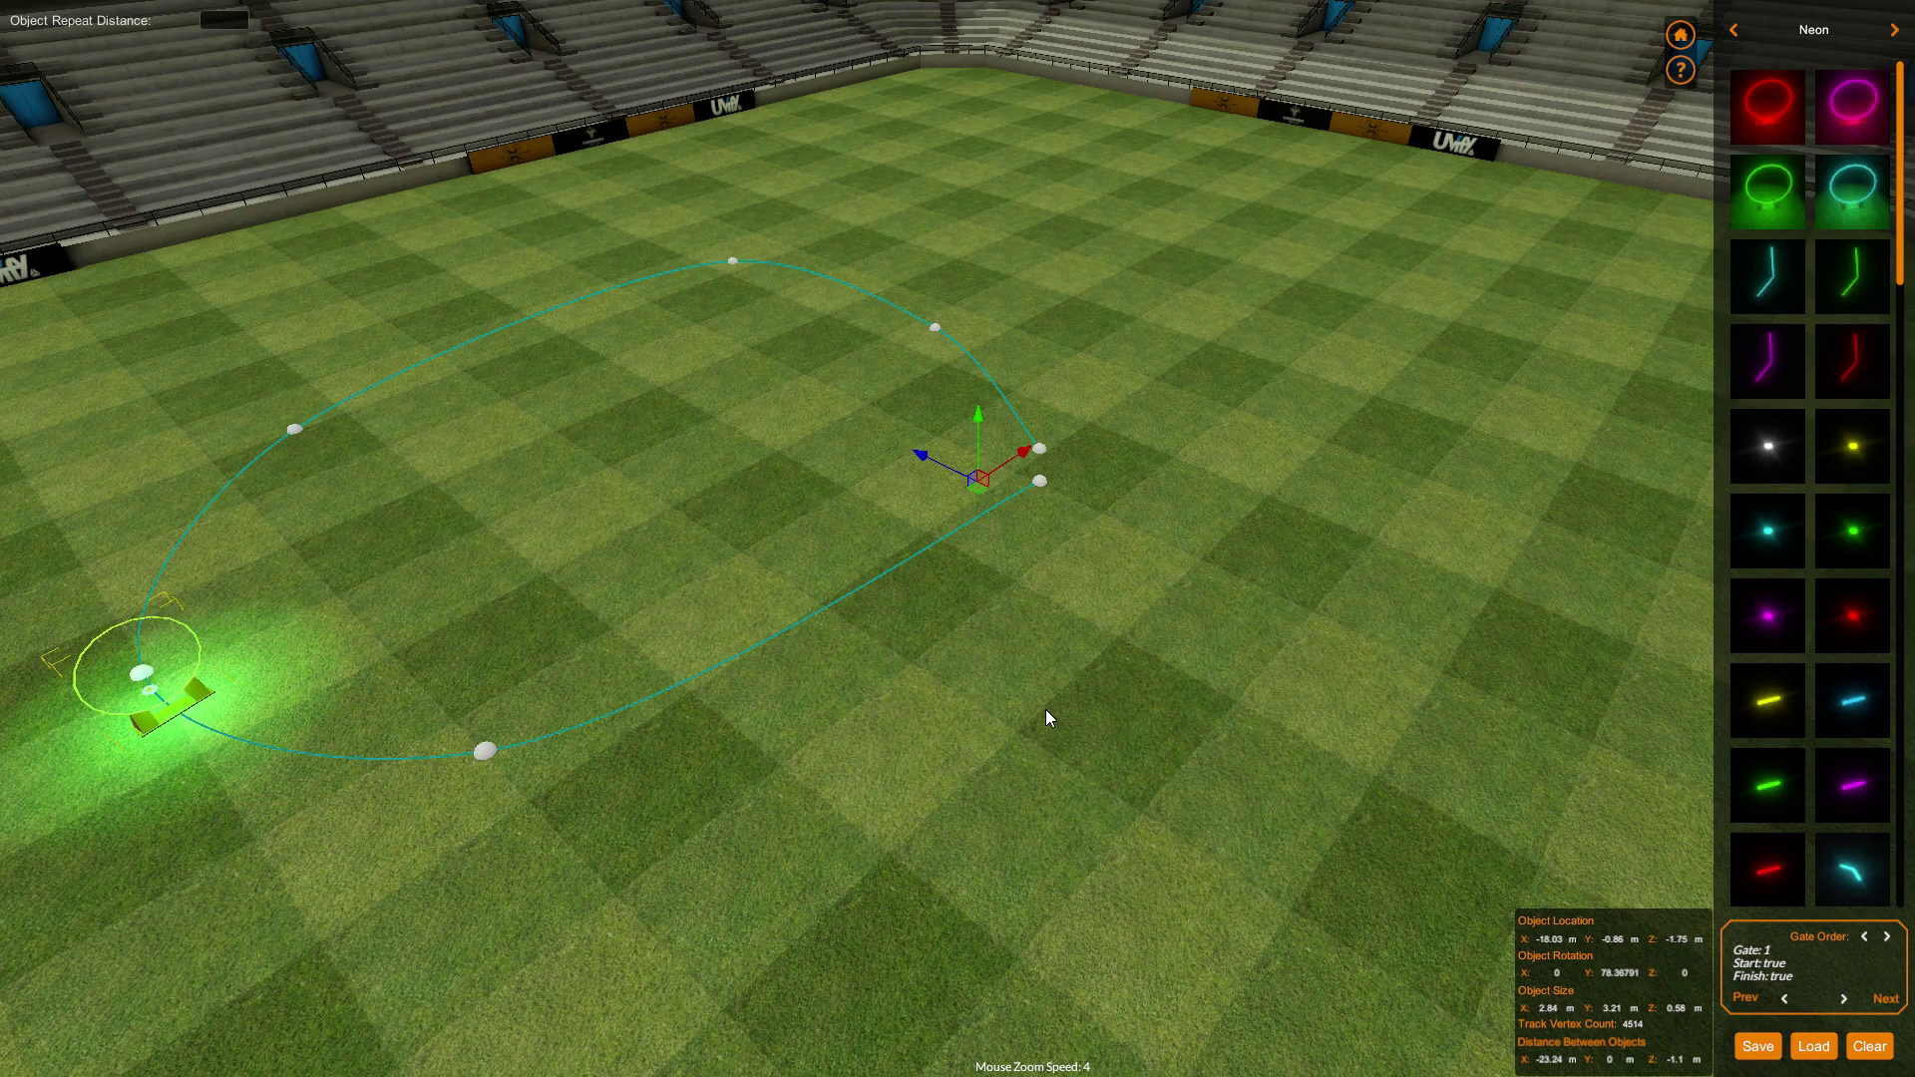
{"action": "key", "text": "Left"}
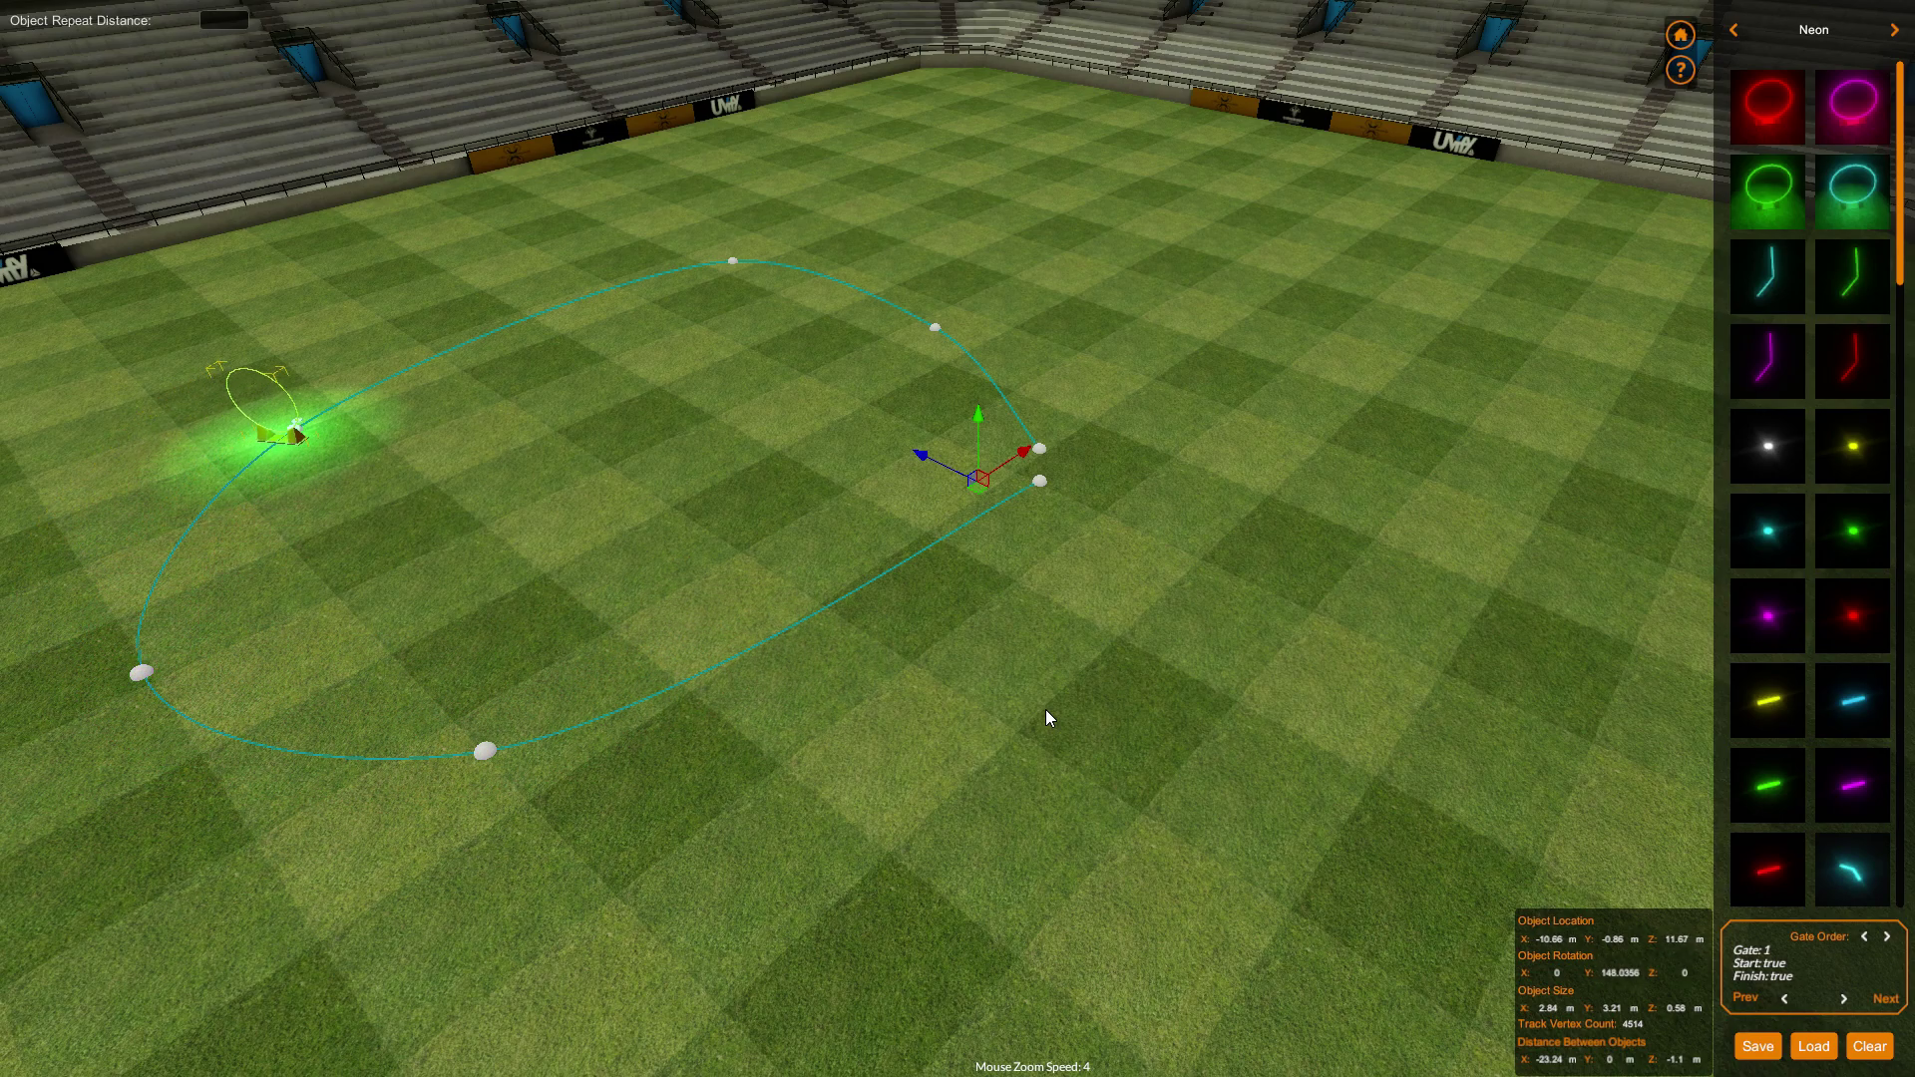
{"action": "key", "text": "Left"}
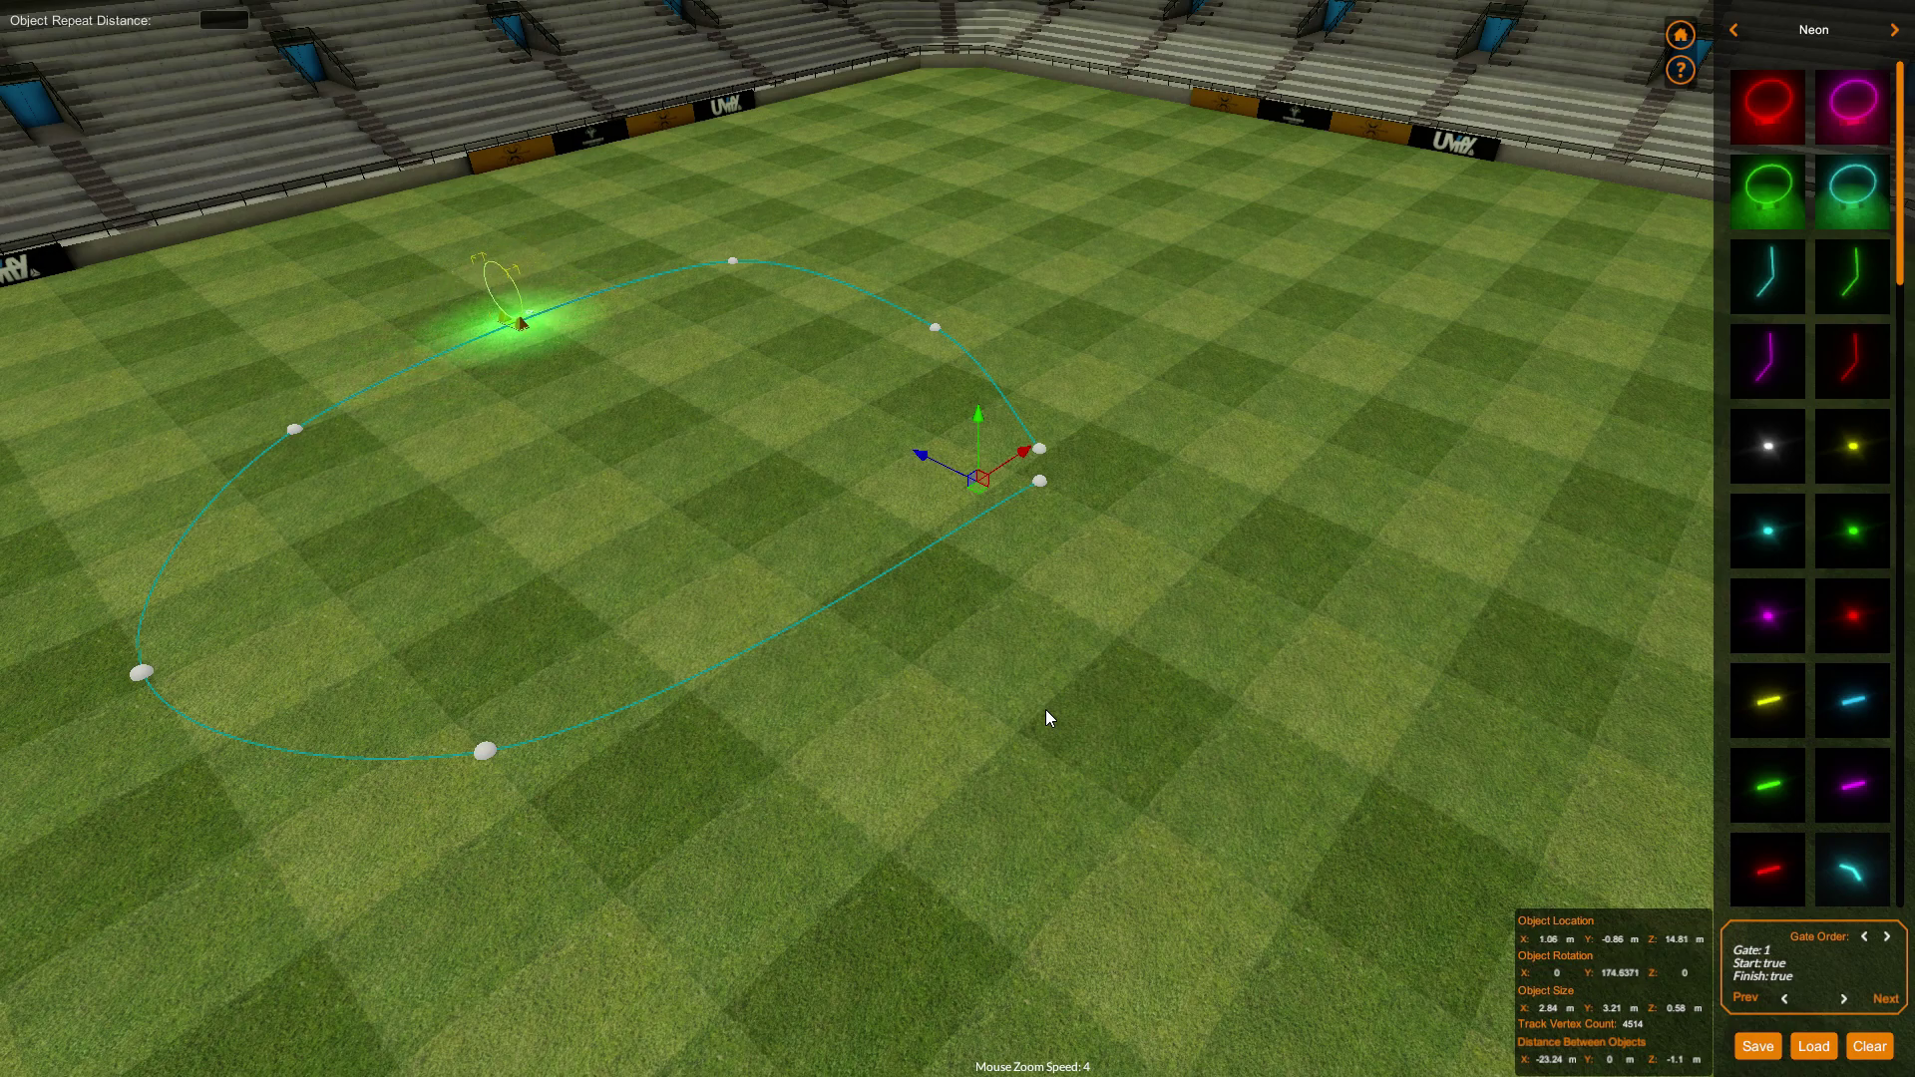
{"action": "key", "text": "Right"}
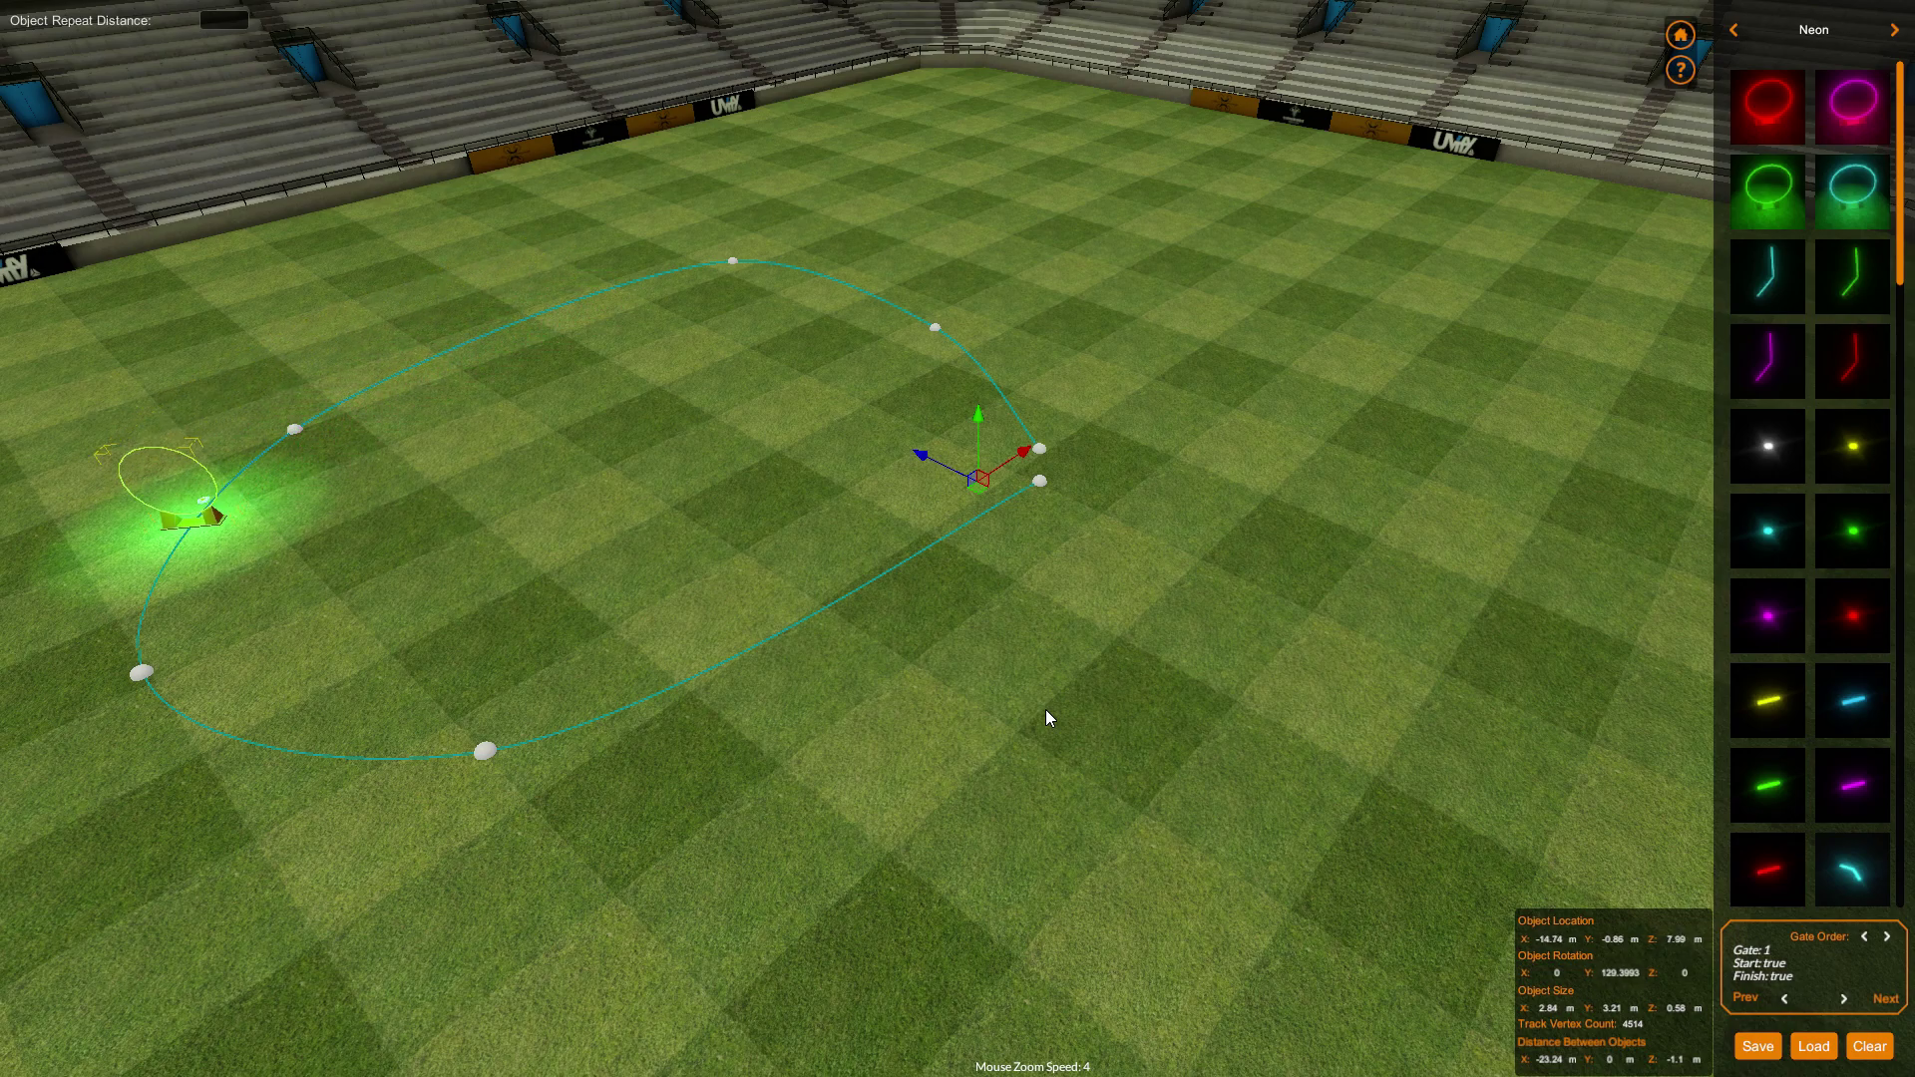
{"action": "key", "text": "Right"}
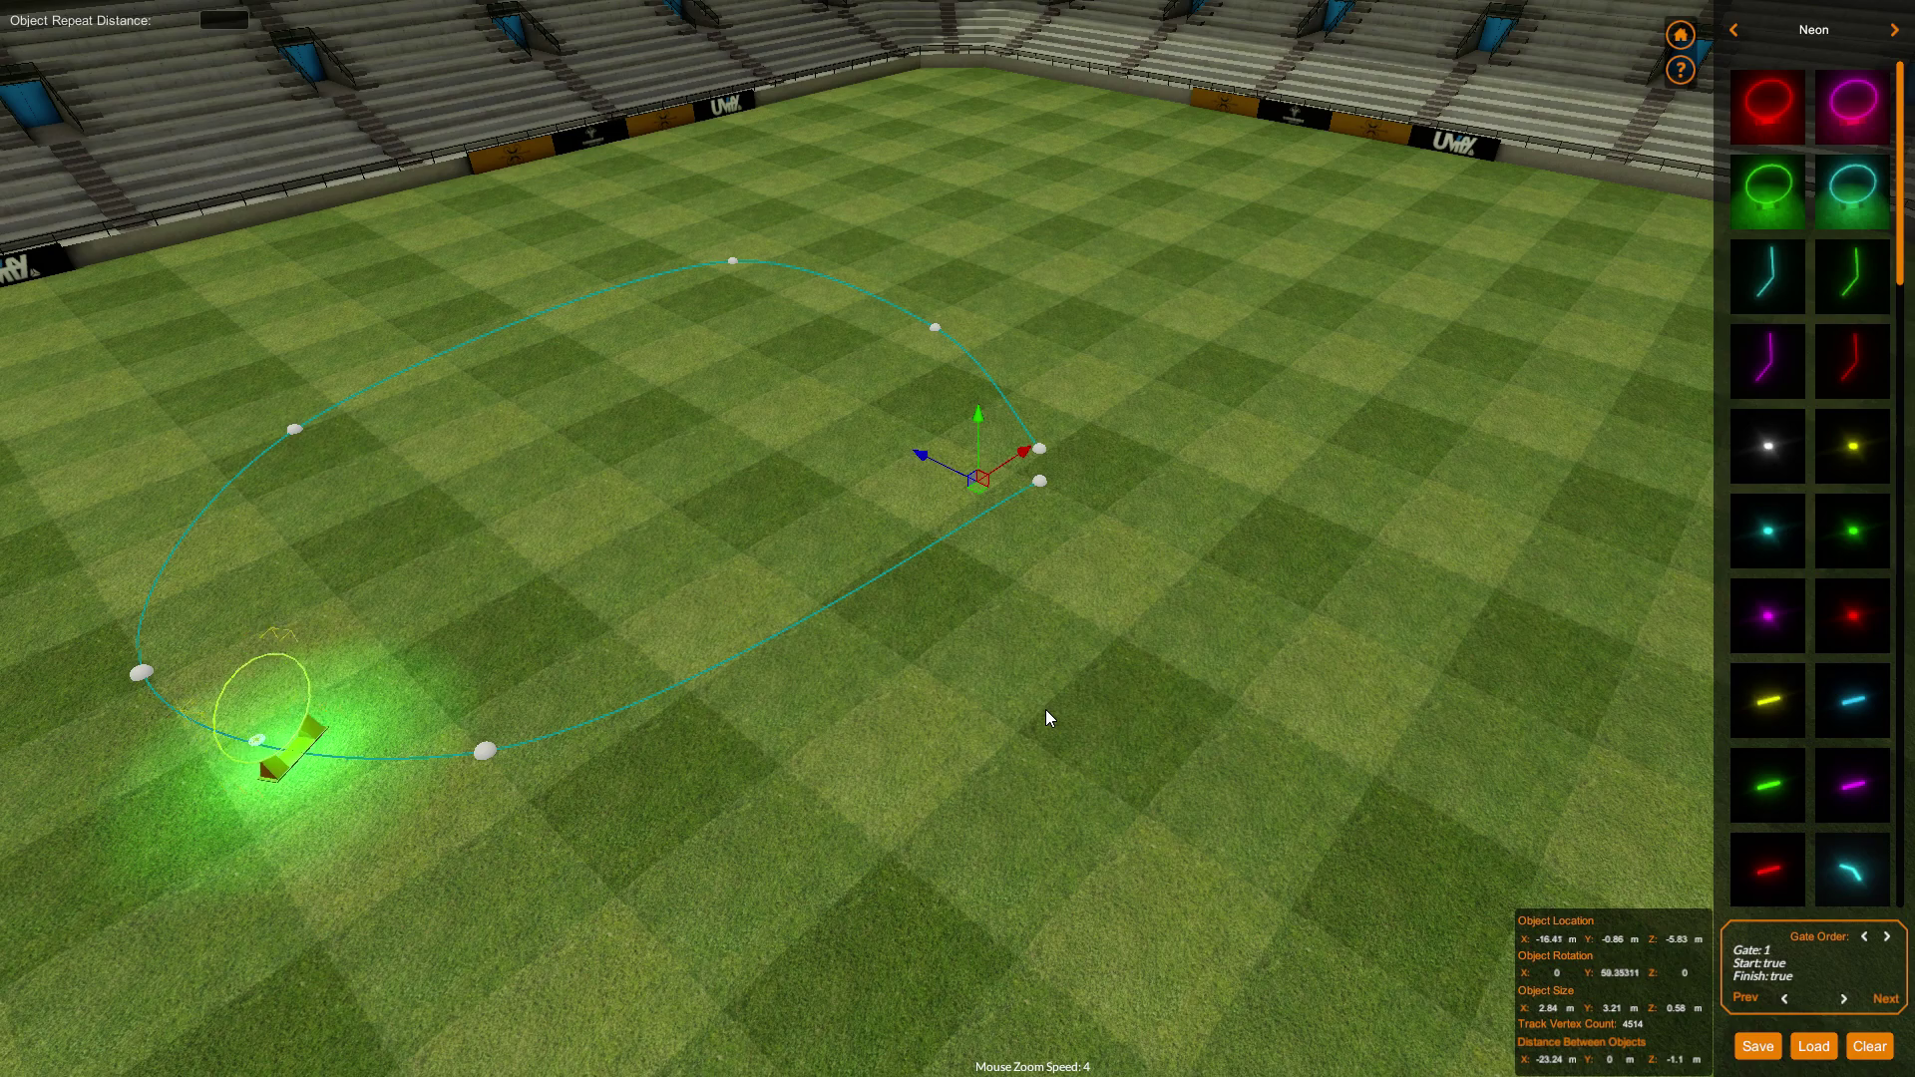
{"action": "key", "text": "Right"}
{"action": "key", "text": "Right"}
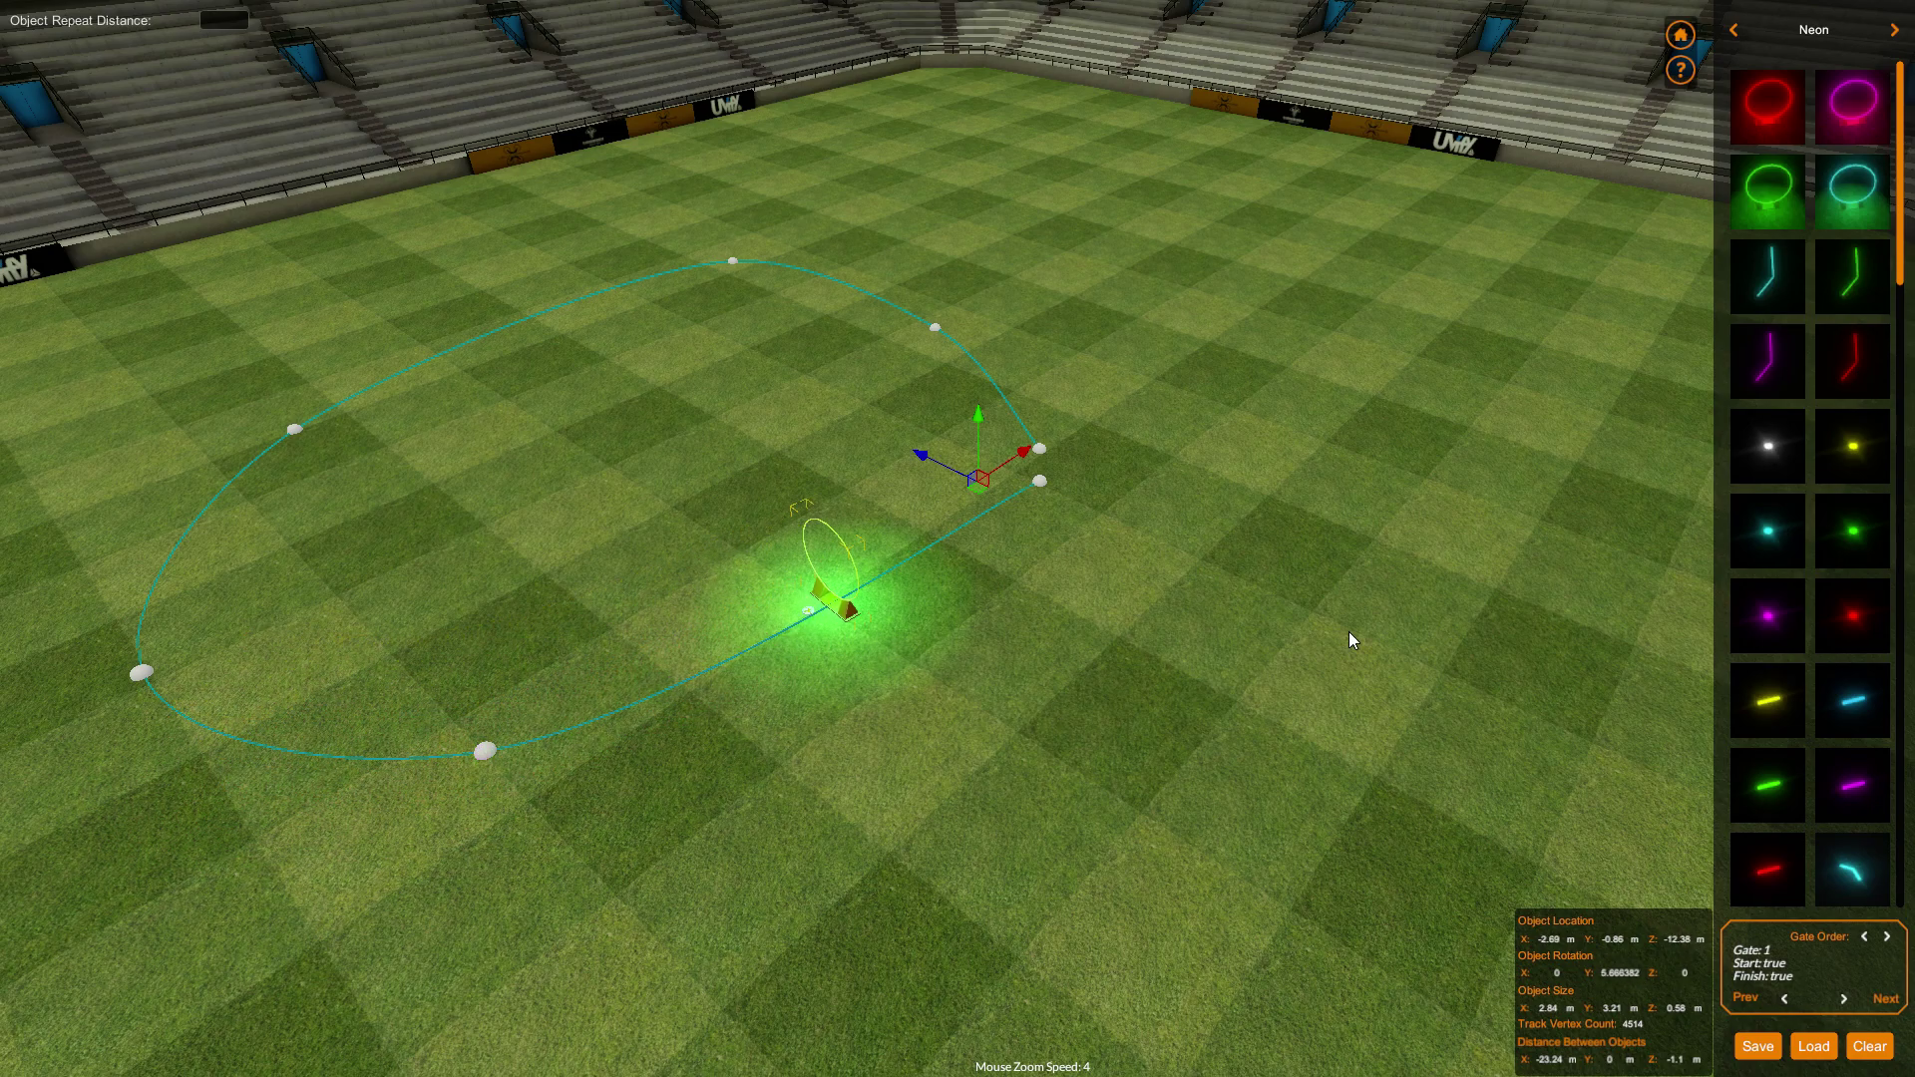
- Look through the Cones, Misc and Rocks object sets for another object to put on the path
{"action": "left_click", "coordinate": [1736, 34]}
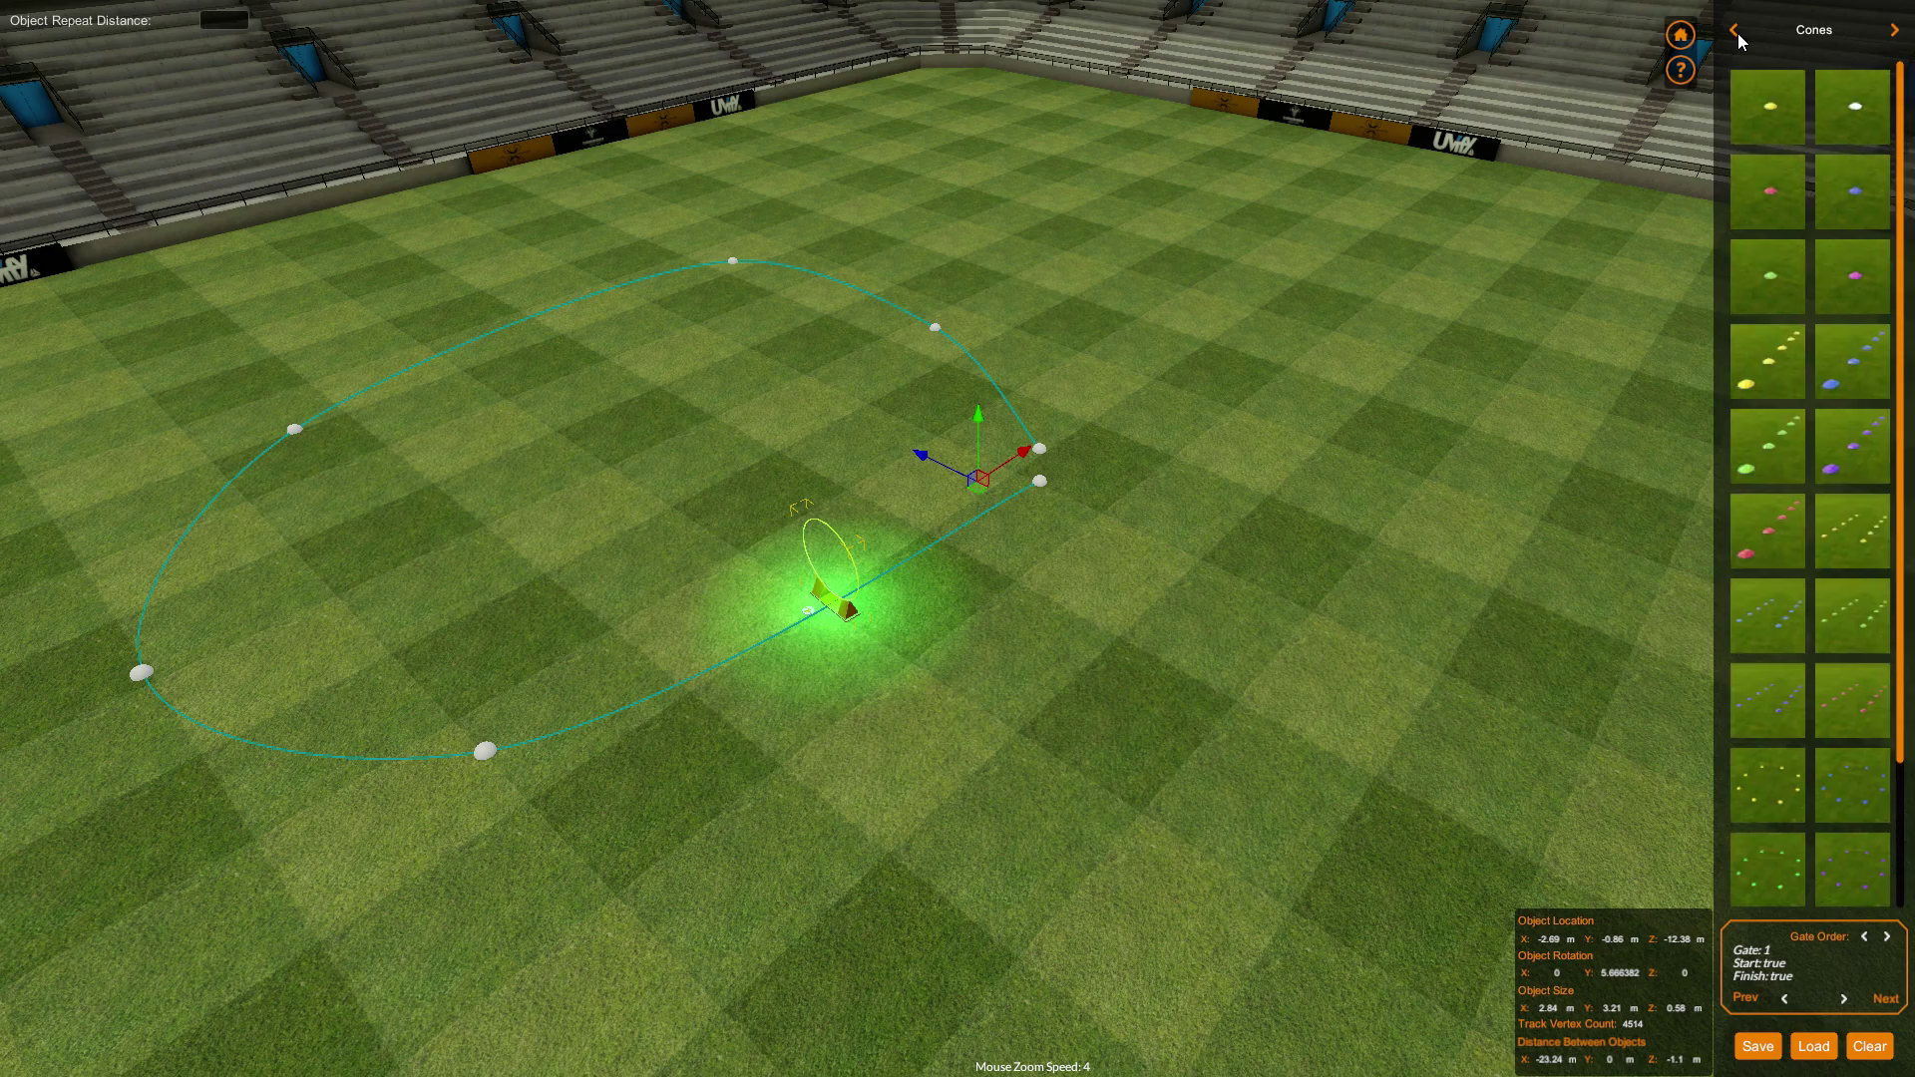
{"action": "left_click", "coordinate": [1895, 30]}
{"action": "left_click", "coordinate": [1895, 30]}
{"action": "left_click", "coordinate": [1896, 30]}
{"action": "left_click", "coordinate": [1896, 30]}
{"action": "left_click", "coordinate": [1895, 30]}
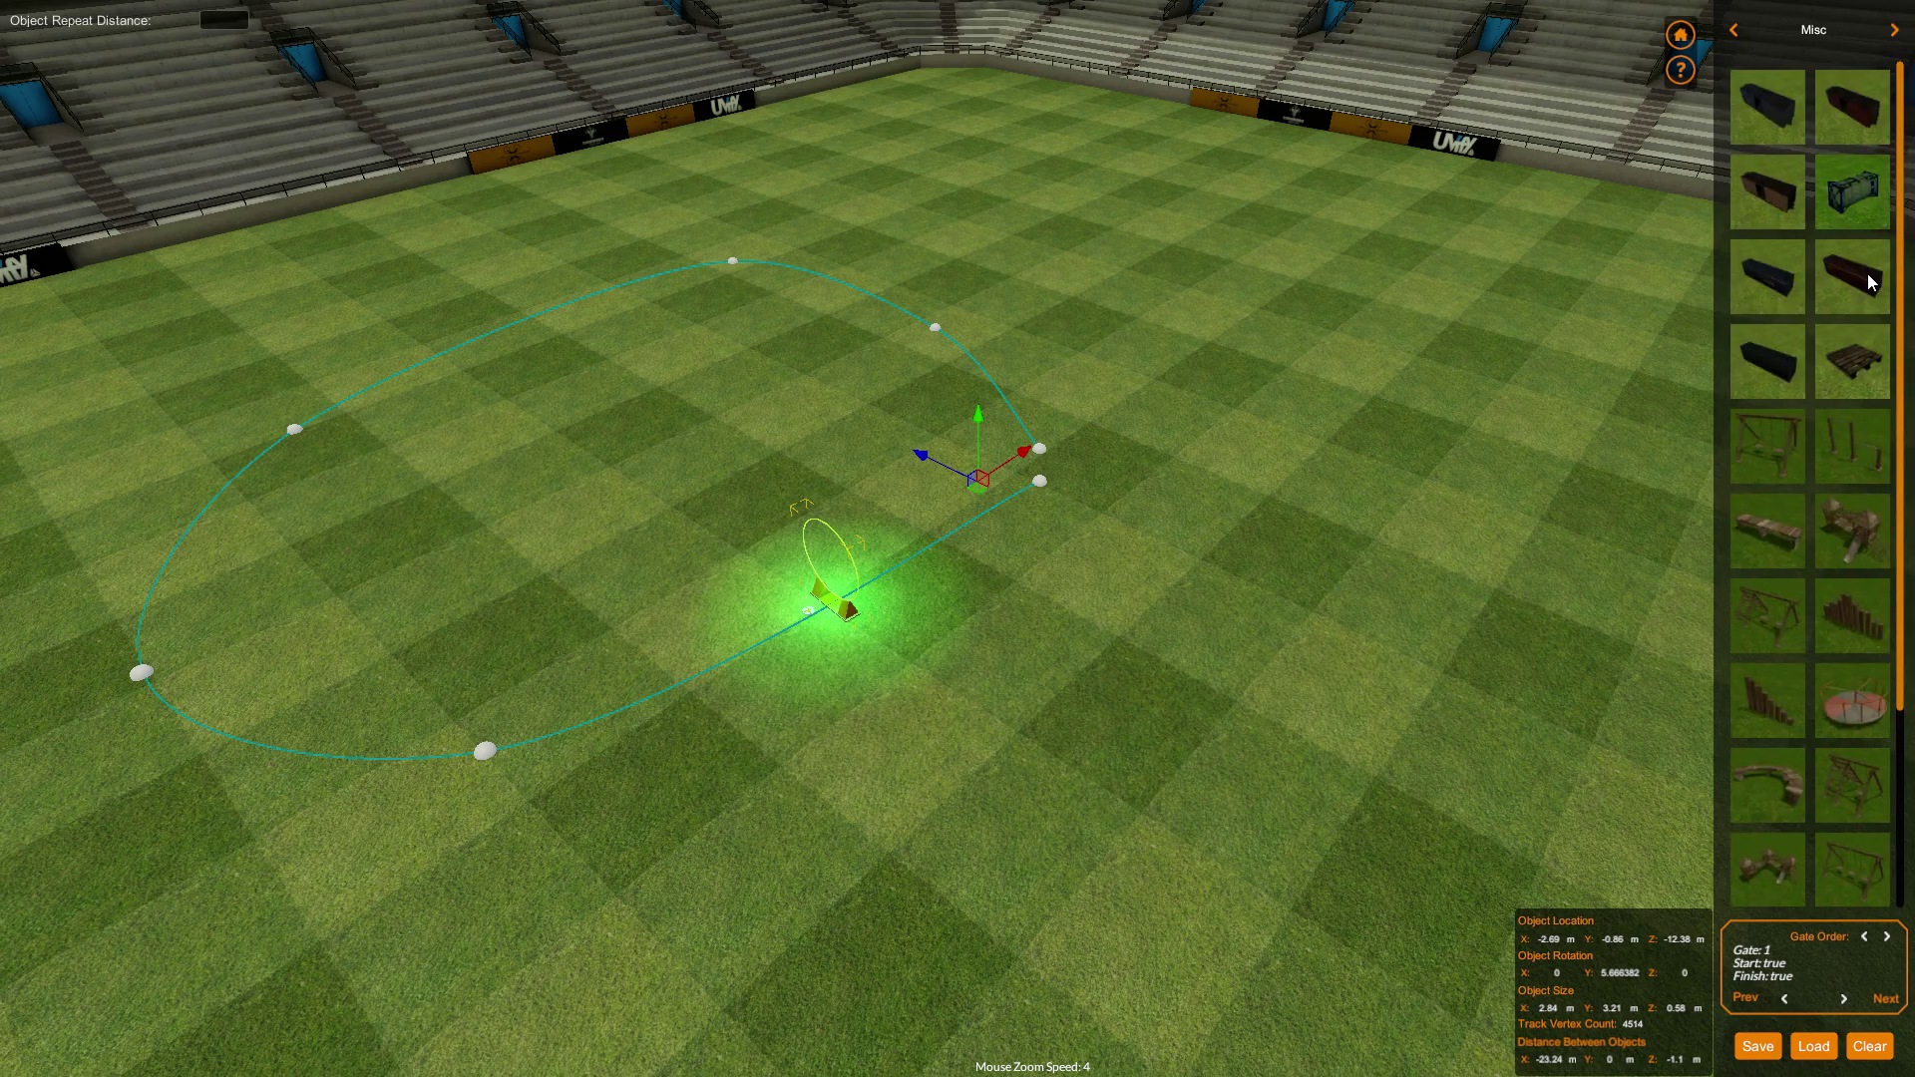
{"action": "scroll", "coordinate": [1868, 459], "scroll_direction": "down", "scroll_amount": 3}
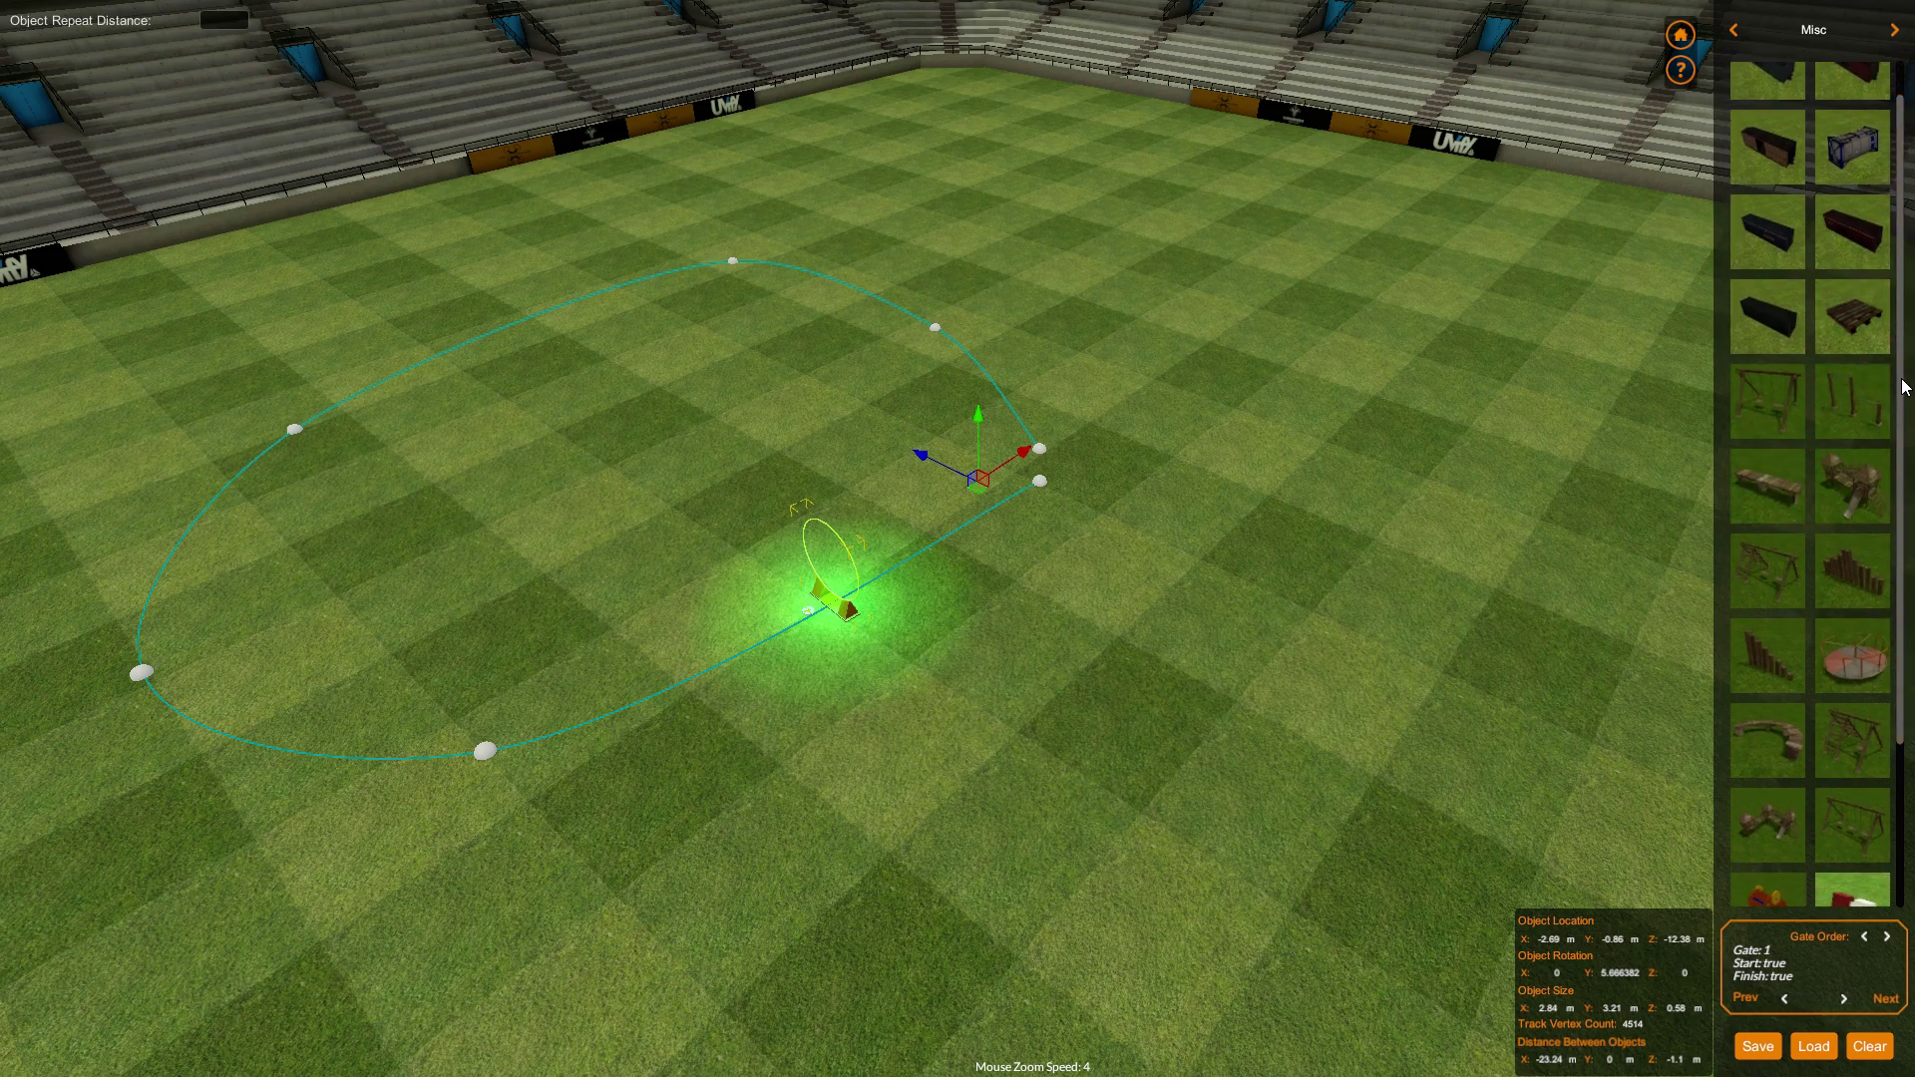
{"action": "scroll", "coordinate": [1903, 639], "scroll_direction": "down", "scroll_amount": 3}
{"action": "left_click_drag", "start_coordinate": [1903, 658], "coordinate": [1908, 324]}
{"action": "left_click", "coordinate": [1895, 30]}
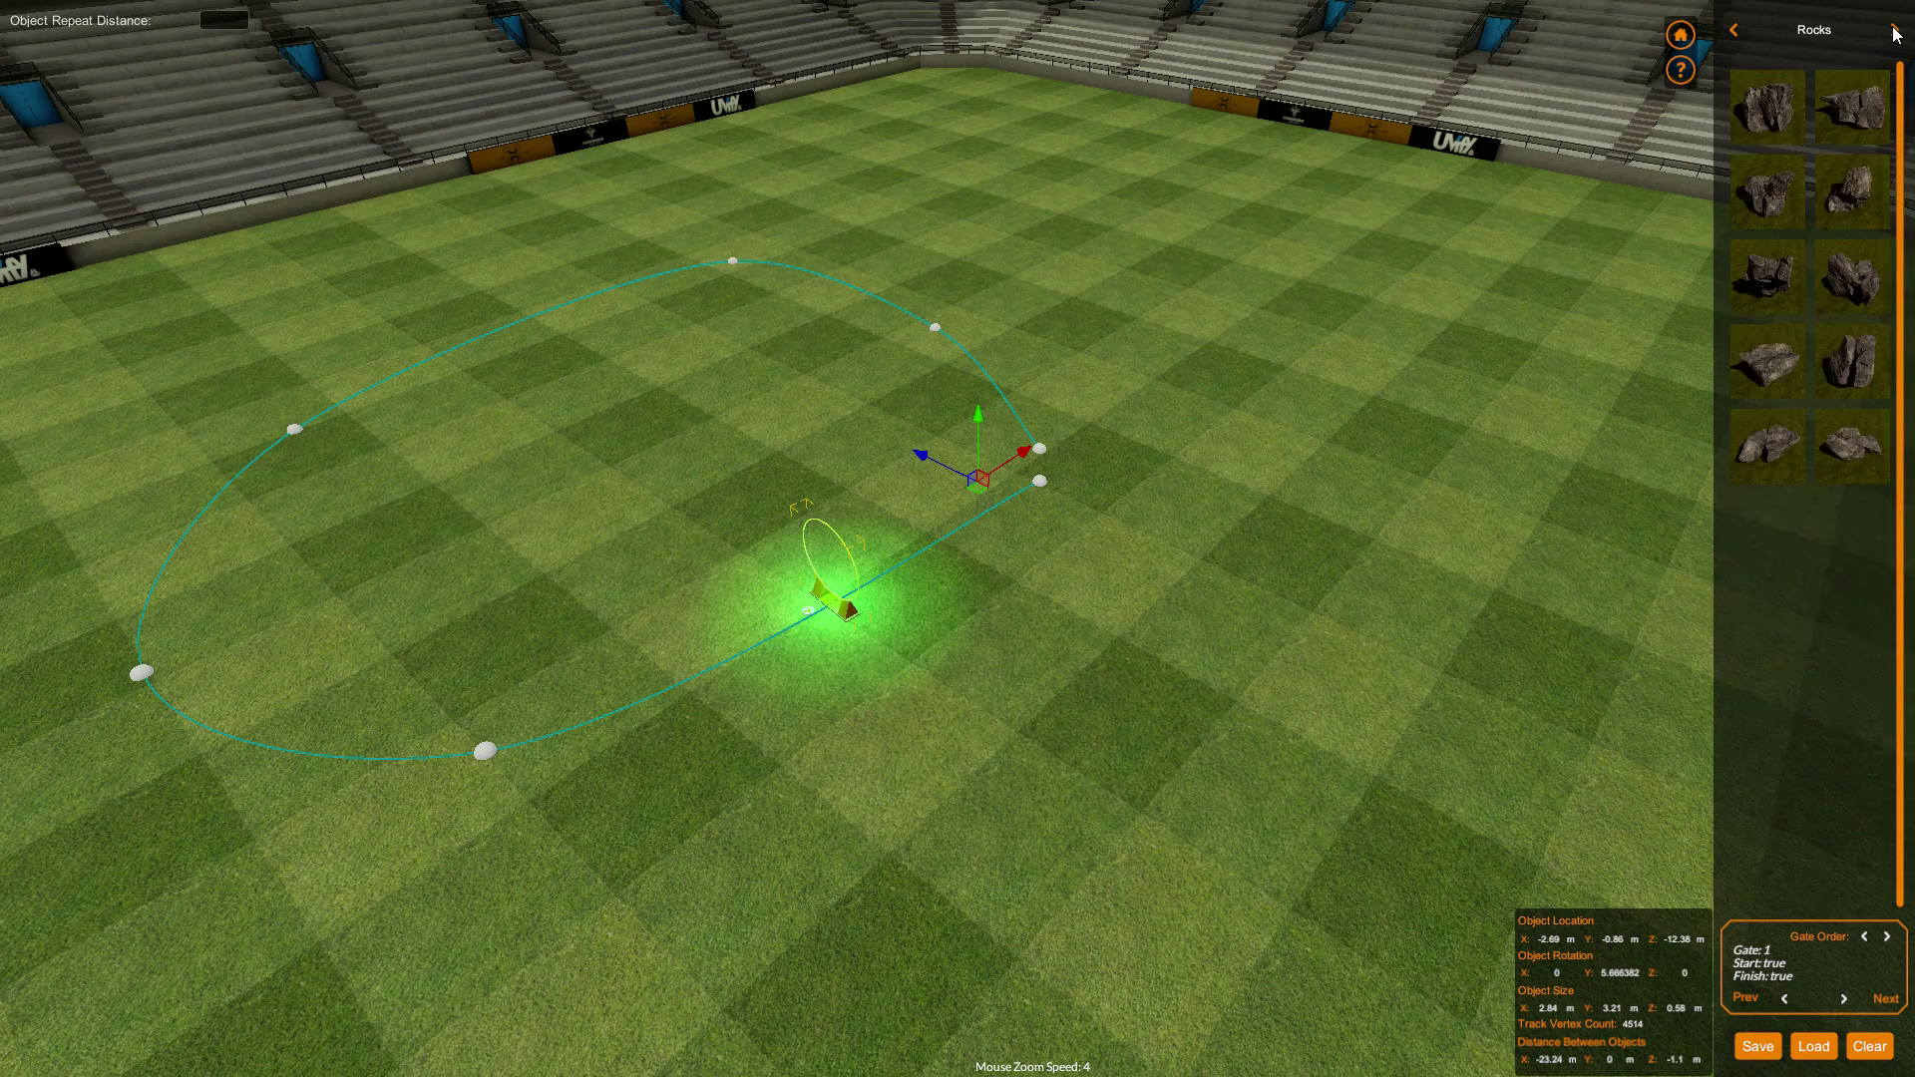
- Place a wooden fence from the Barriers set on the path beside the green ring gate
{"action": "left_click", "coordinate": [1733, 30]}
{"action": "left_click", "coordinate": [1733, 30]}
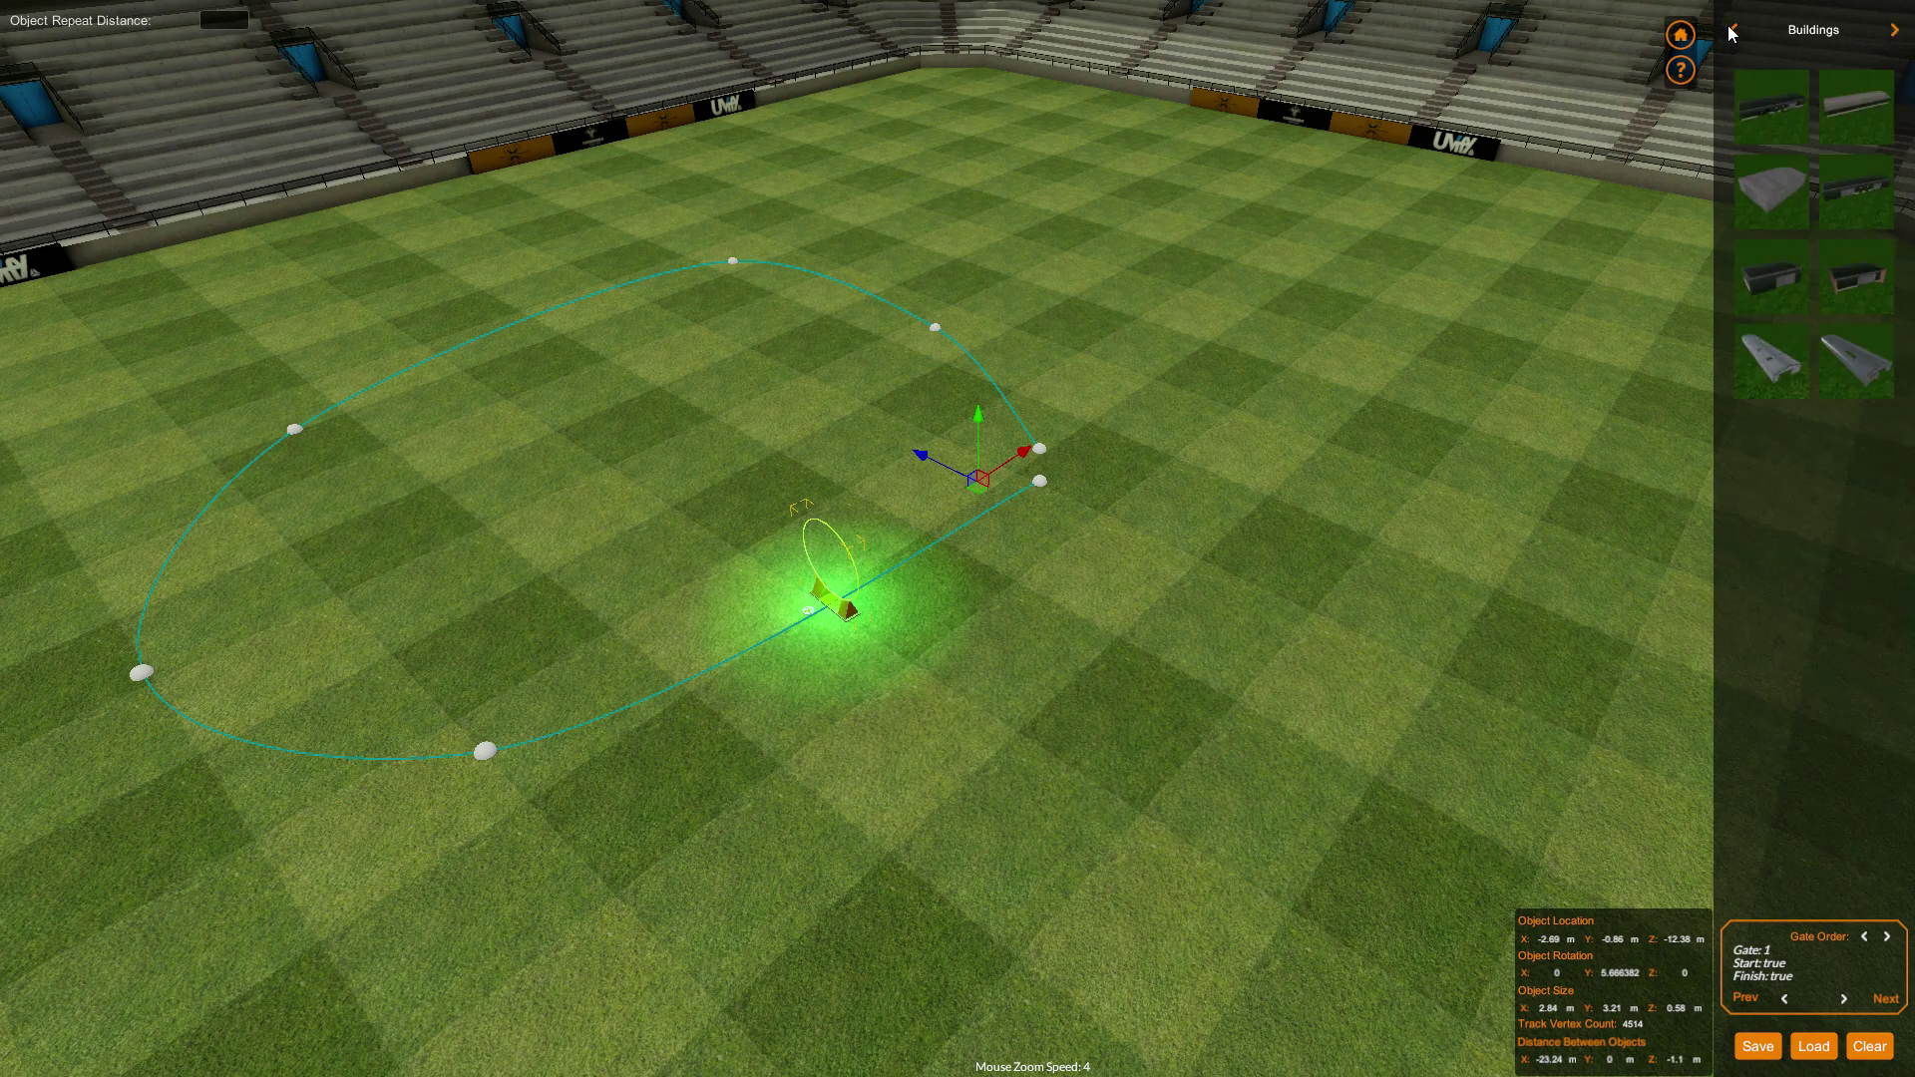
{"action": "left_click", "coordinate": [1734, 30]}
{"action": "left_click", "coordinate": [1734, 30]}
{"action": "left_click", "coordinate": [1734, 30]}
{"action": "left_click", "coordinate": [1734, 30]}
{"action": "left_click", "coordinate": [1734, 30]}
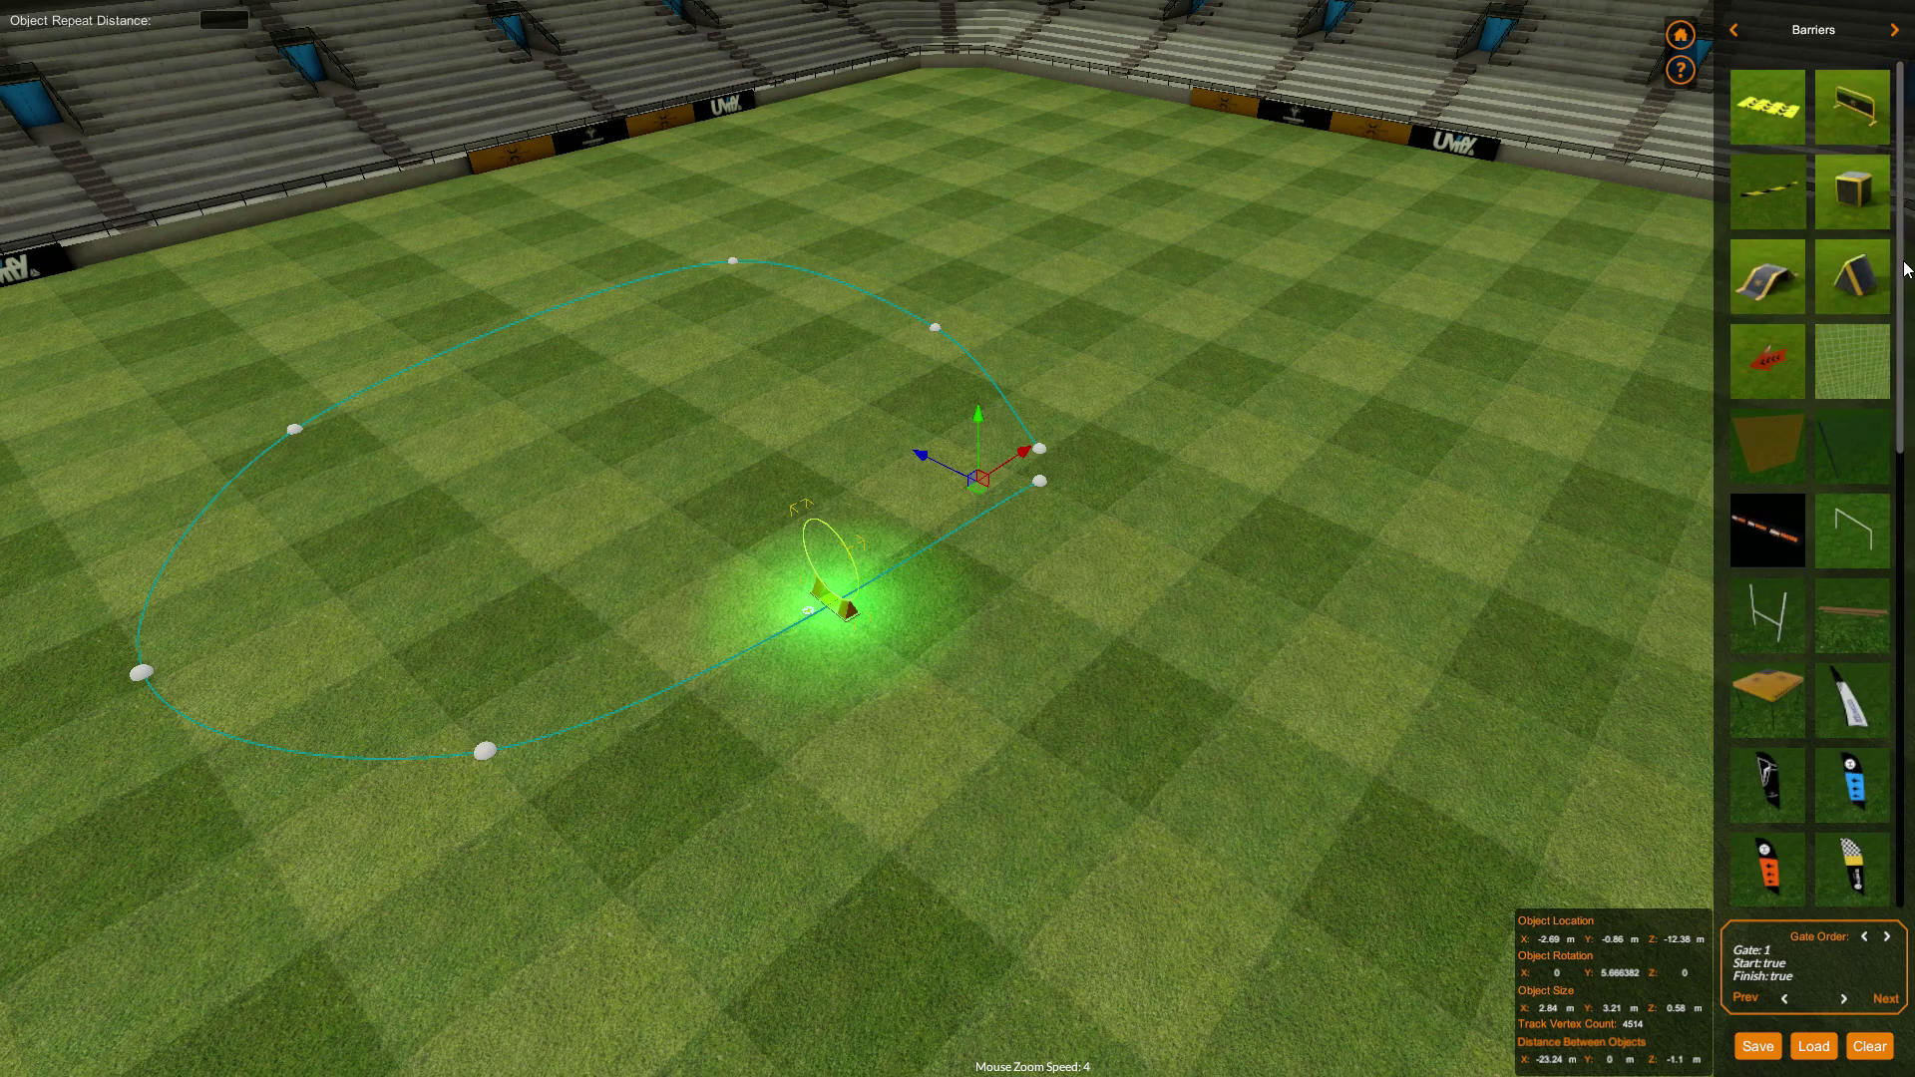
{"action": "left_click_drag", "start_coordinate": [1905, 267], "coordinate": [1901, 614]}
{"action": "left_click", "coordinate": [1779, 424]}
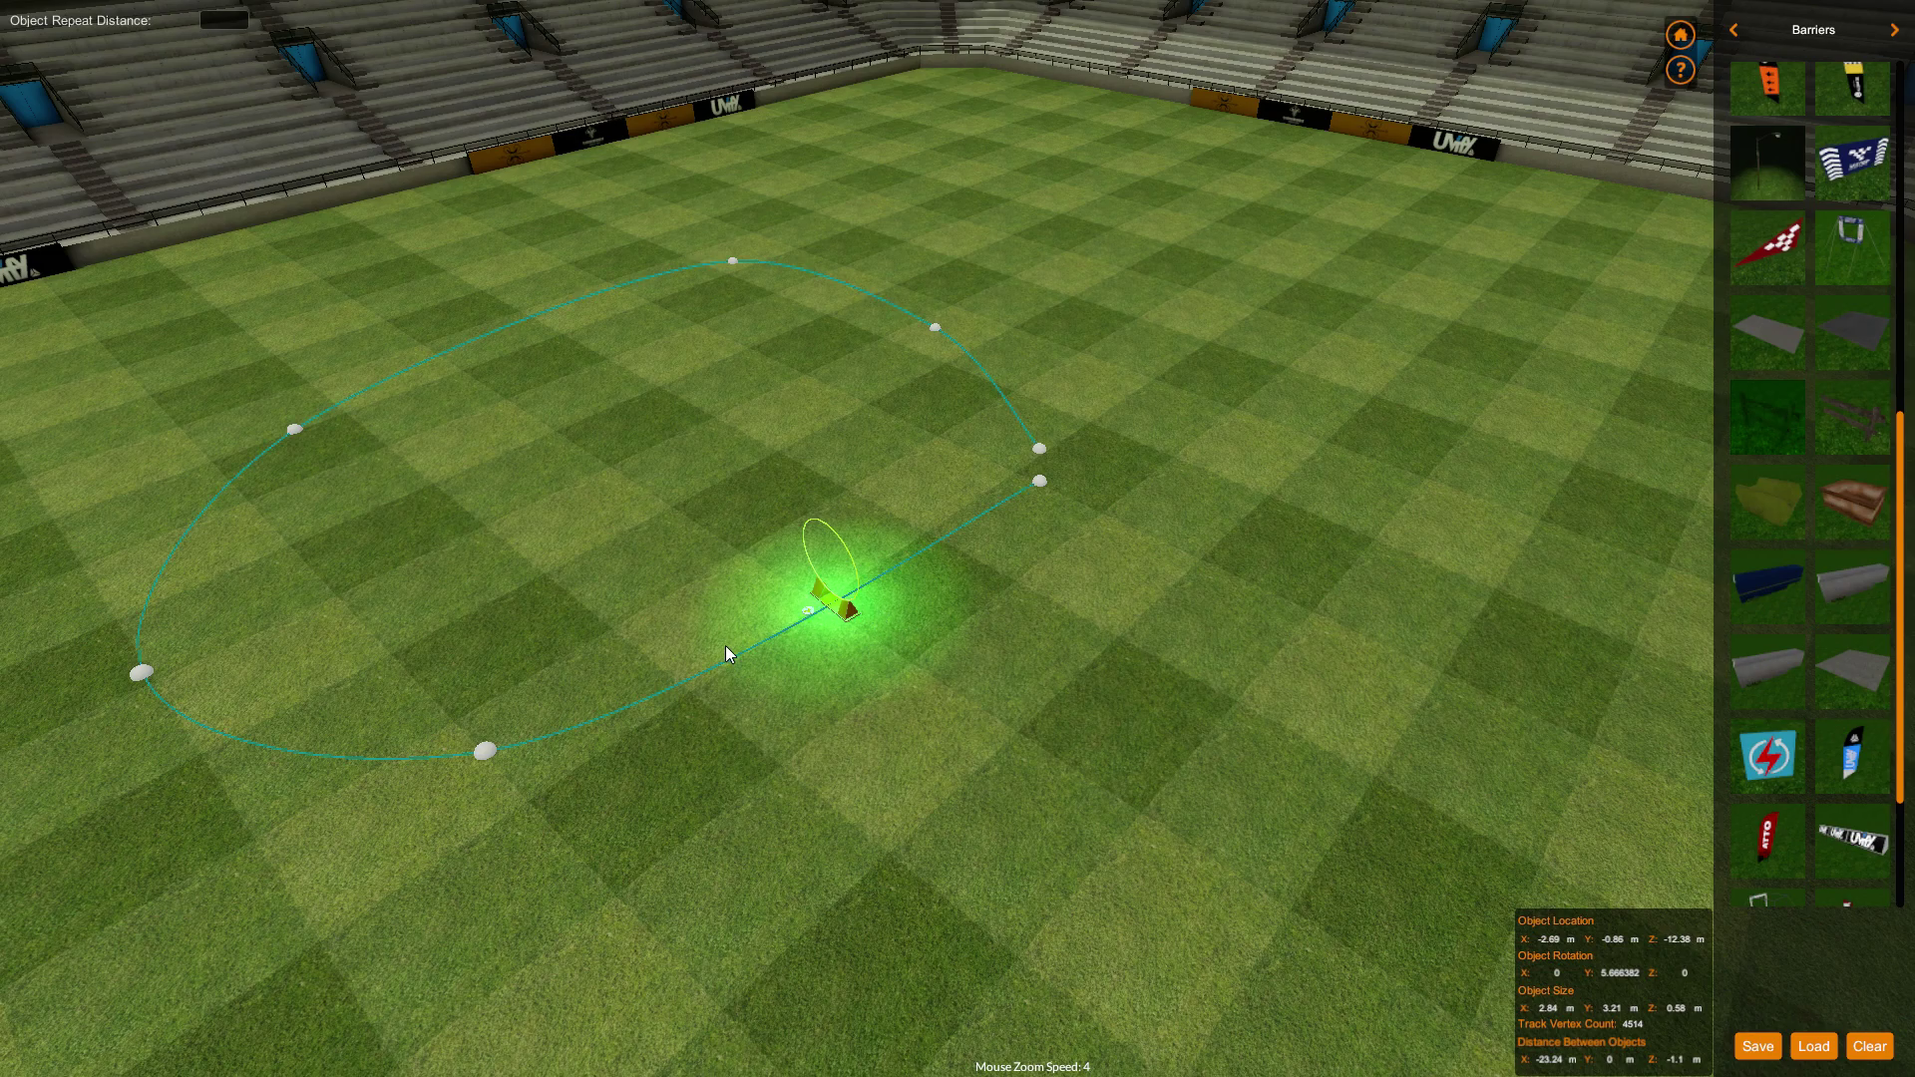
{"action": "left_click", "coordinate": [700, 672]}
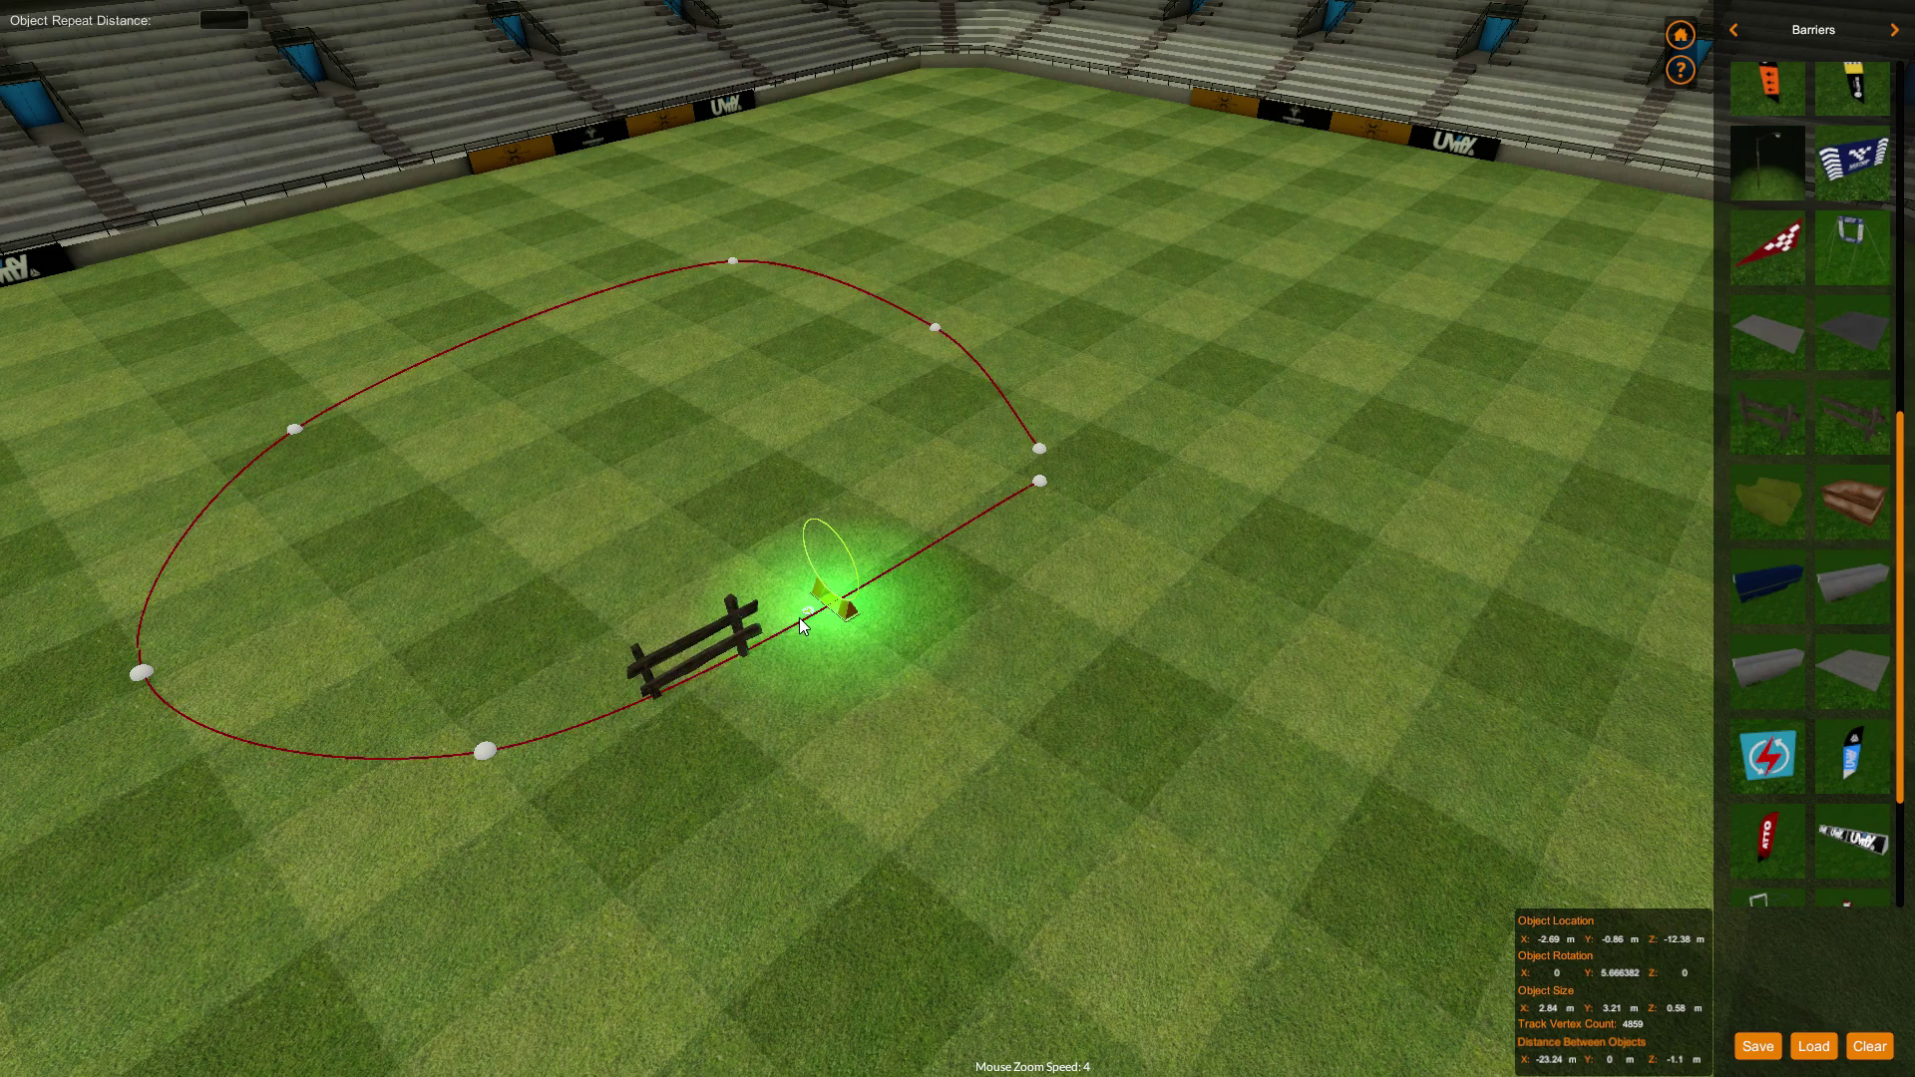
- Move the wooden fence outward off the path to about Z -15.48 m and nudge it along the path at that offset
{"action": "left_click", "coordinate": [681, 667]}
{"action": "key", "text": "Right"}
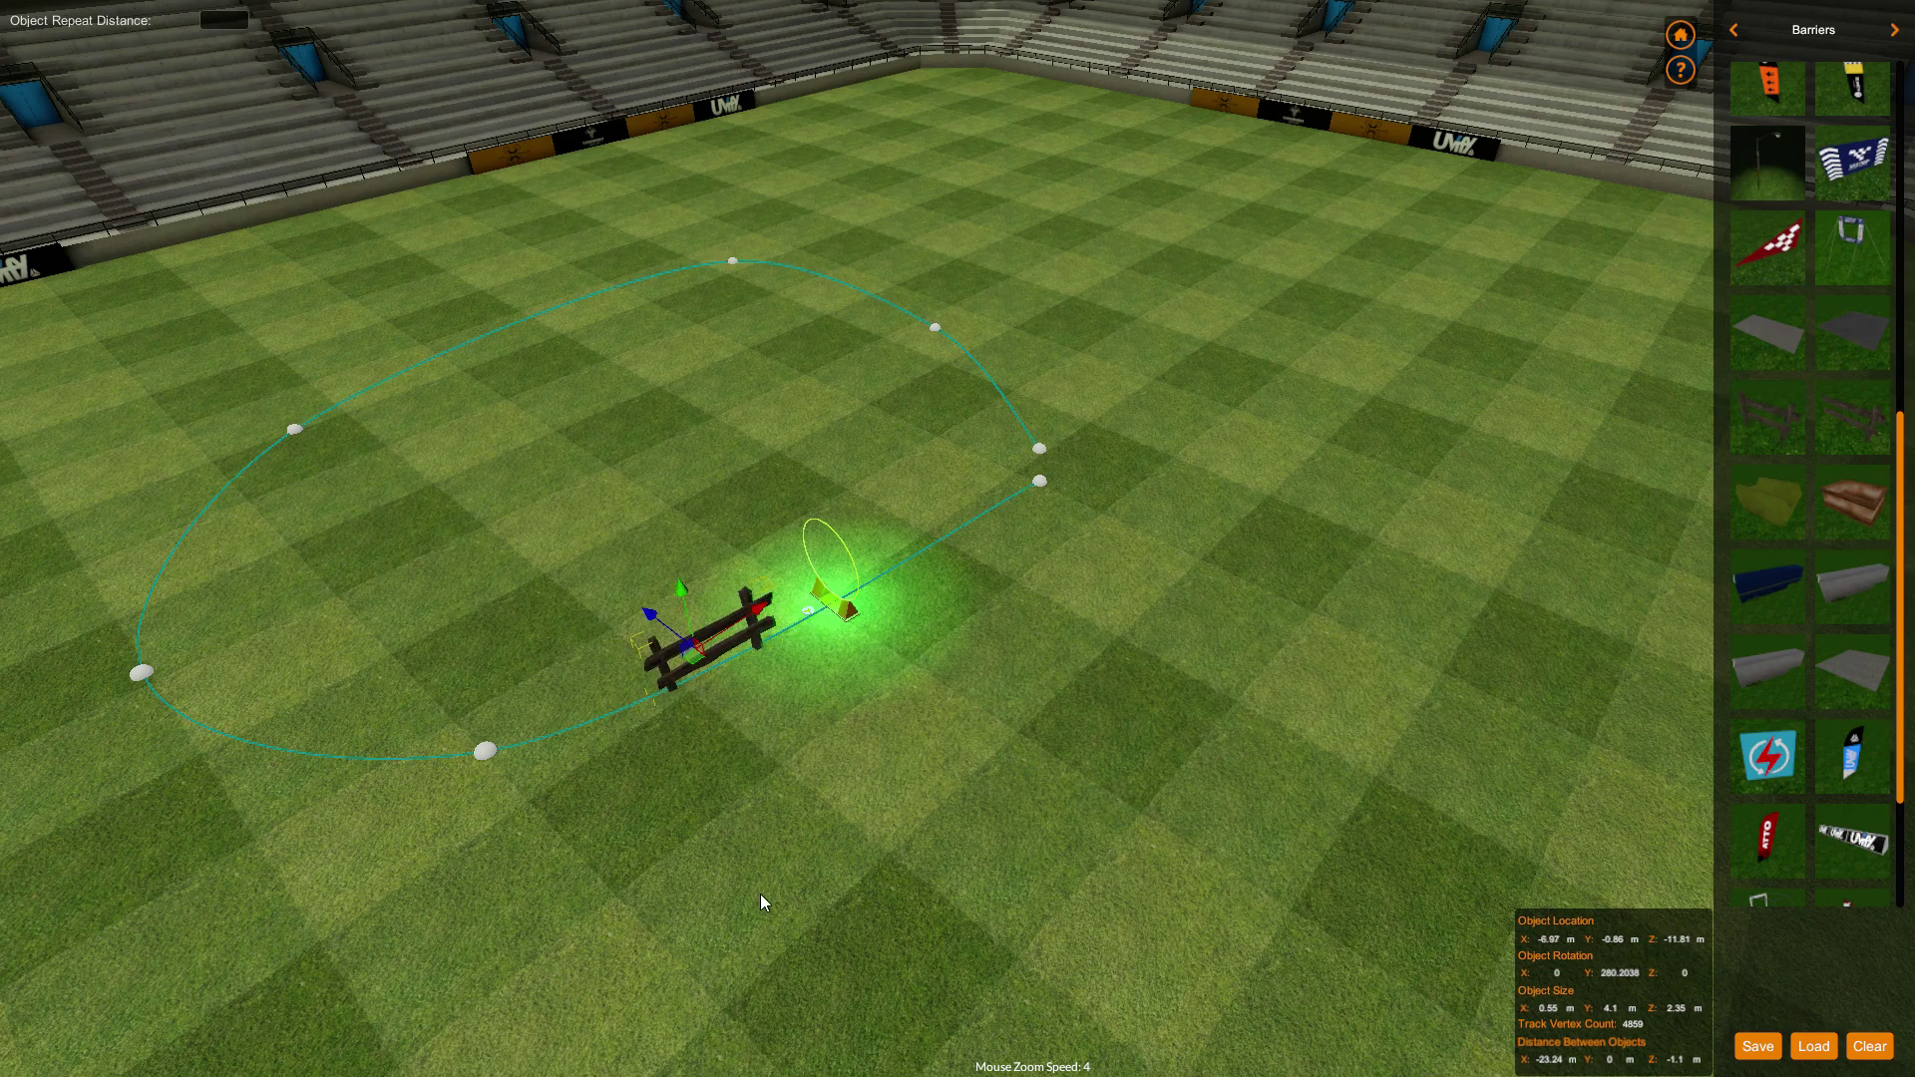
{"action": "key", "text": "Left"}
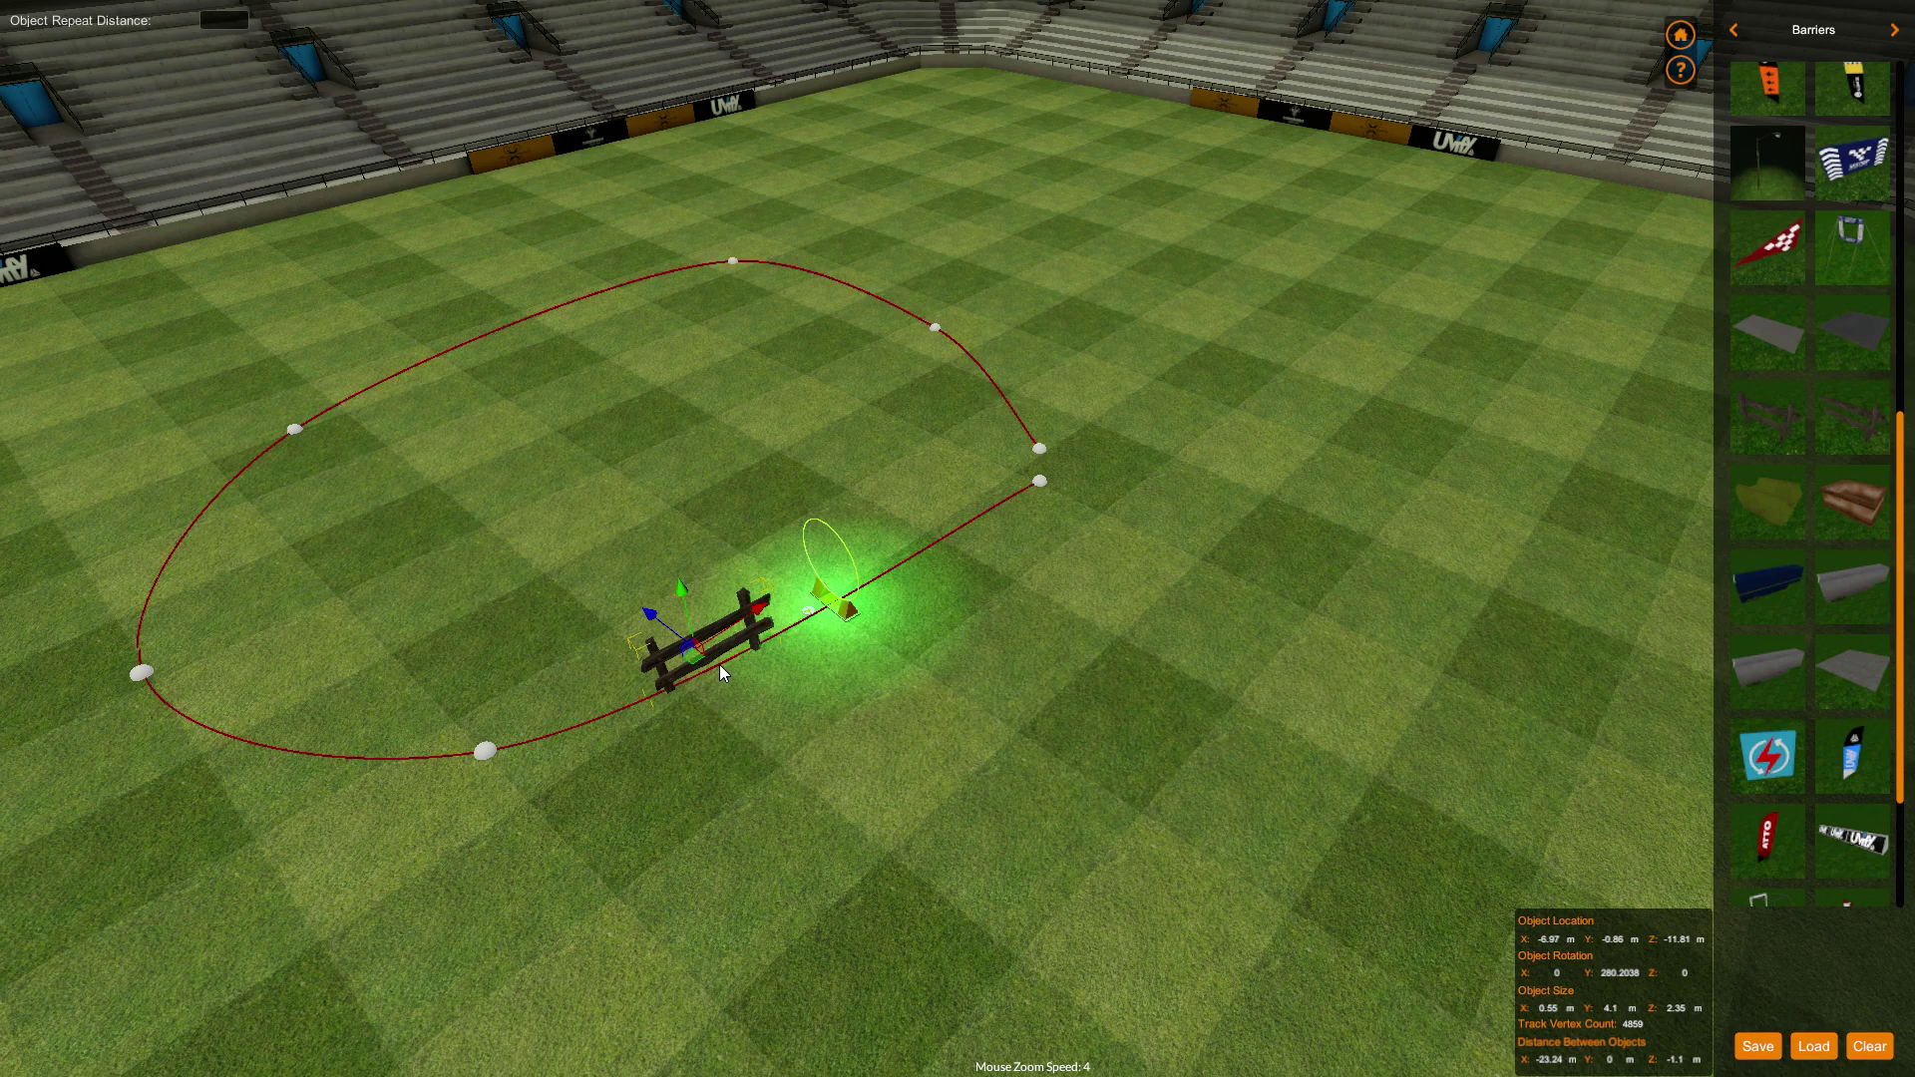
{"action": "left_click_drag", "start_coordinate": [644, 609], "coordinate": [702, 679]}
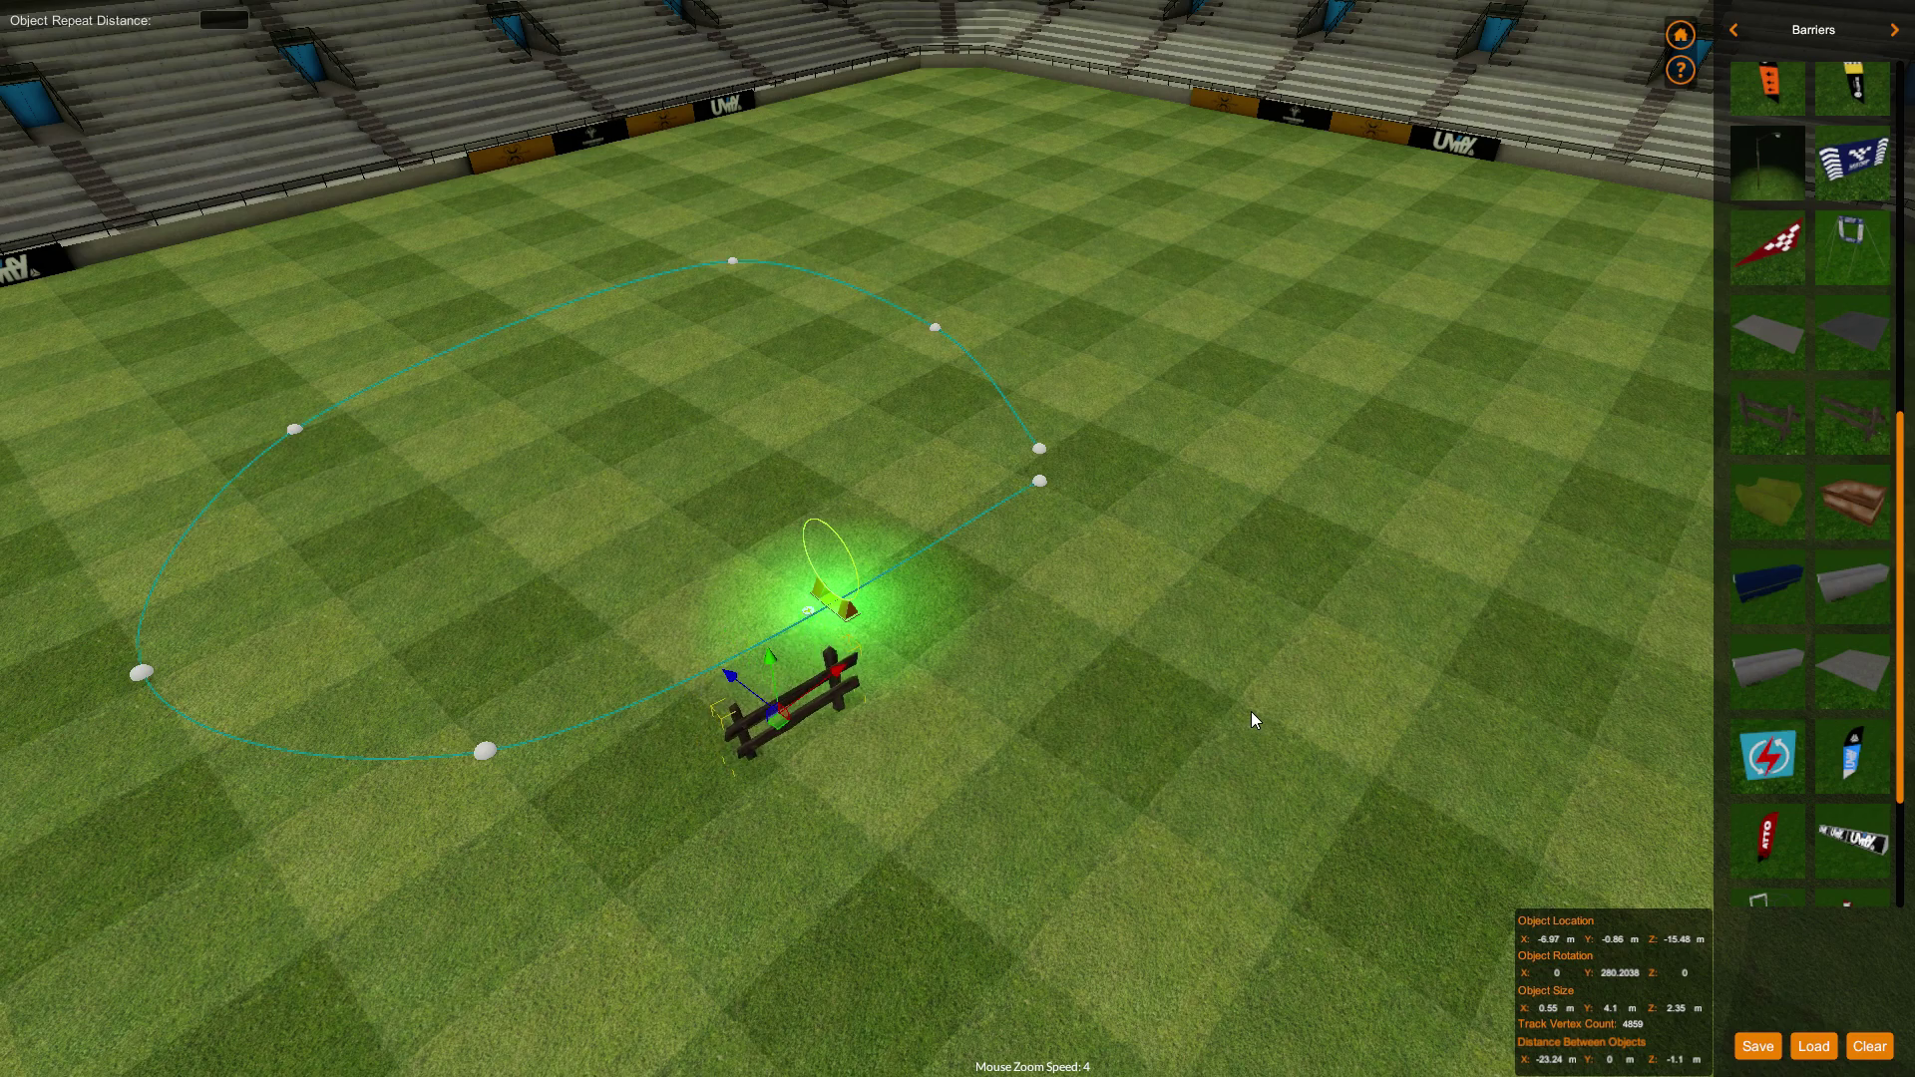
{"action": "key", "text": "Left"}
{"action": "key", "text": "Right"}
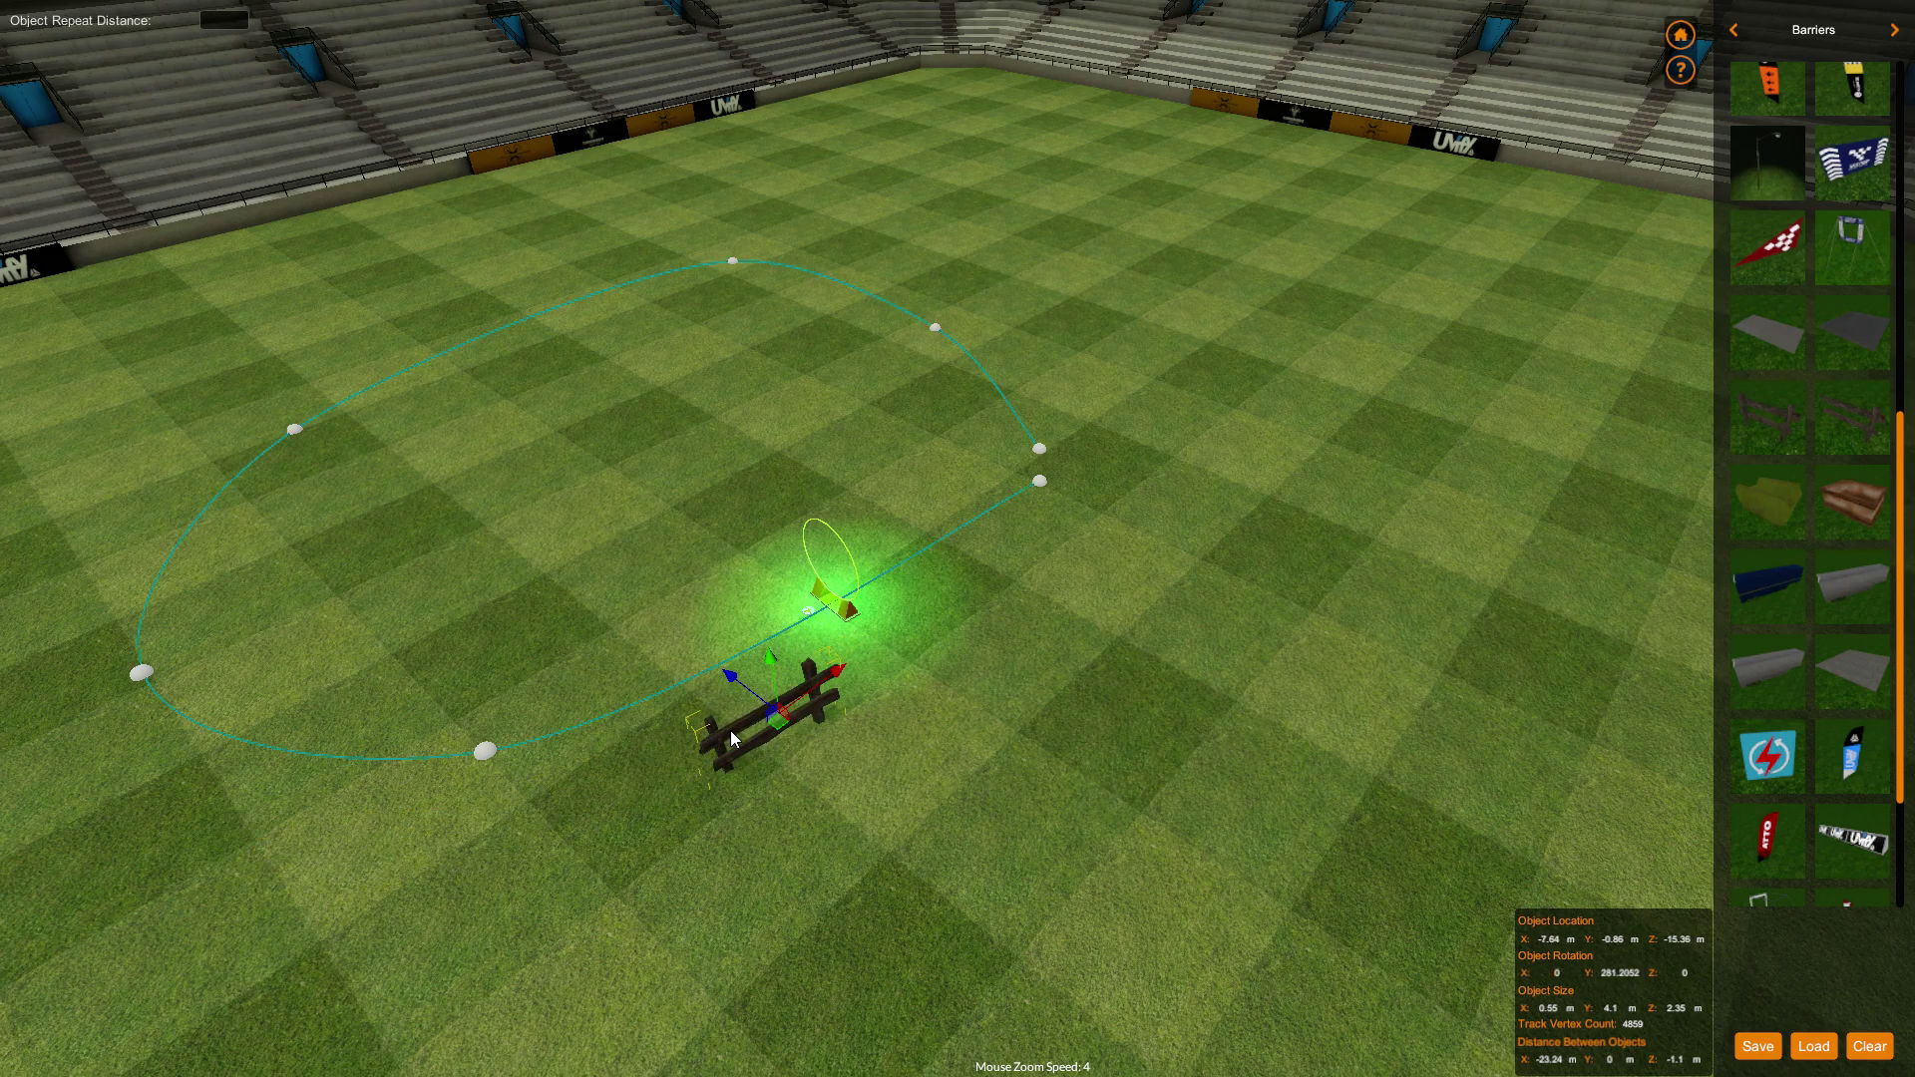
- Rotate the offset fence about its vertical axis to about 249° and slide it around the curve and back to near X -0.66 m, Z -16.32 m
{"action": "key", "text": "e"}
{"action": "left_click_drag", "start_coordinate": [792, 744], "coordinate": [870, 753]}
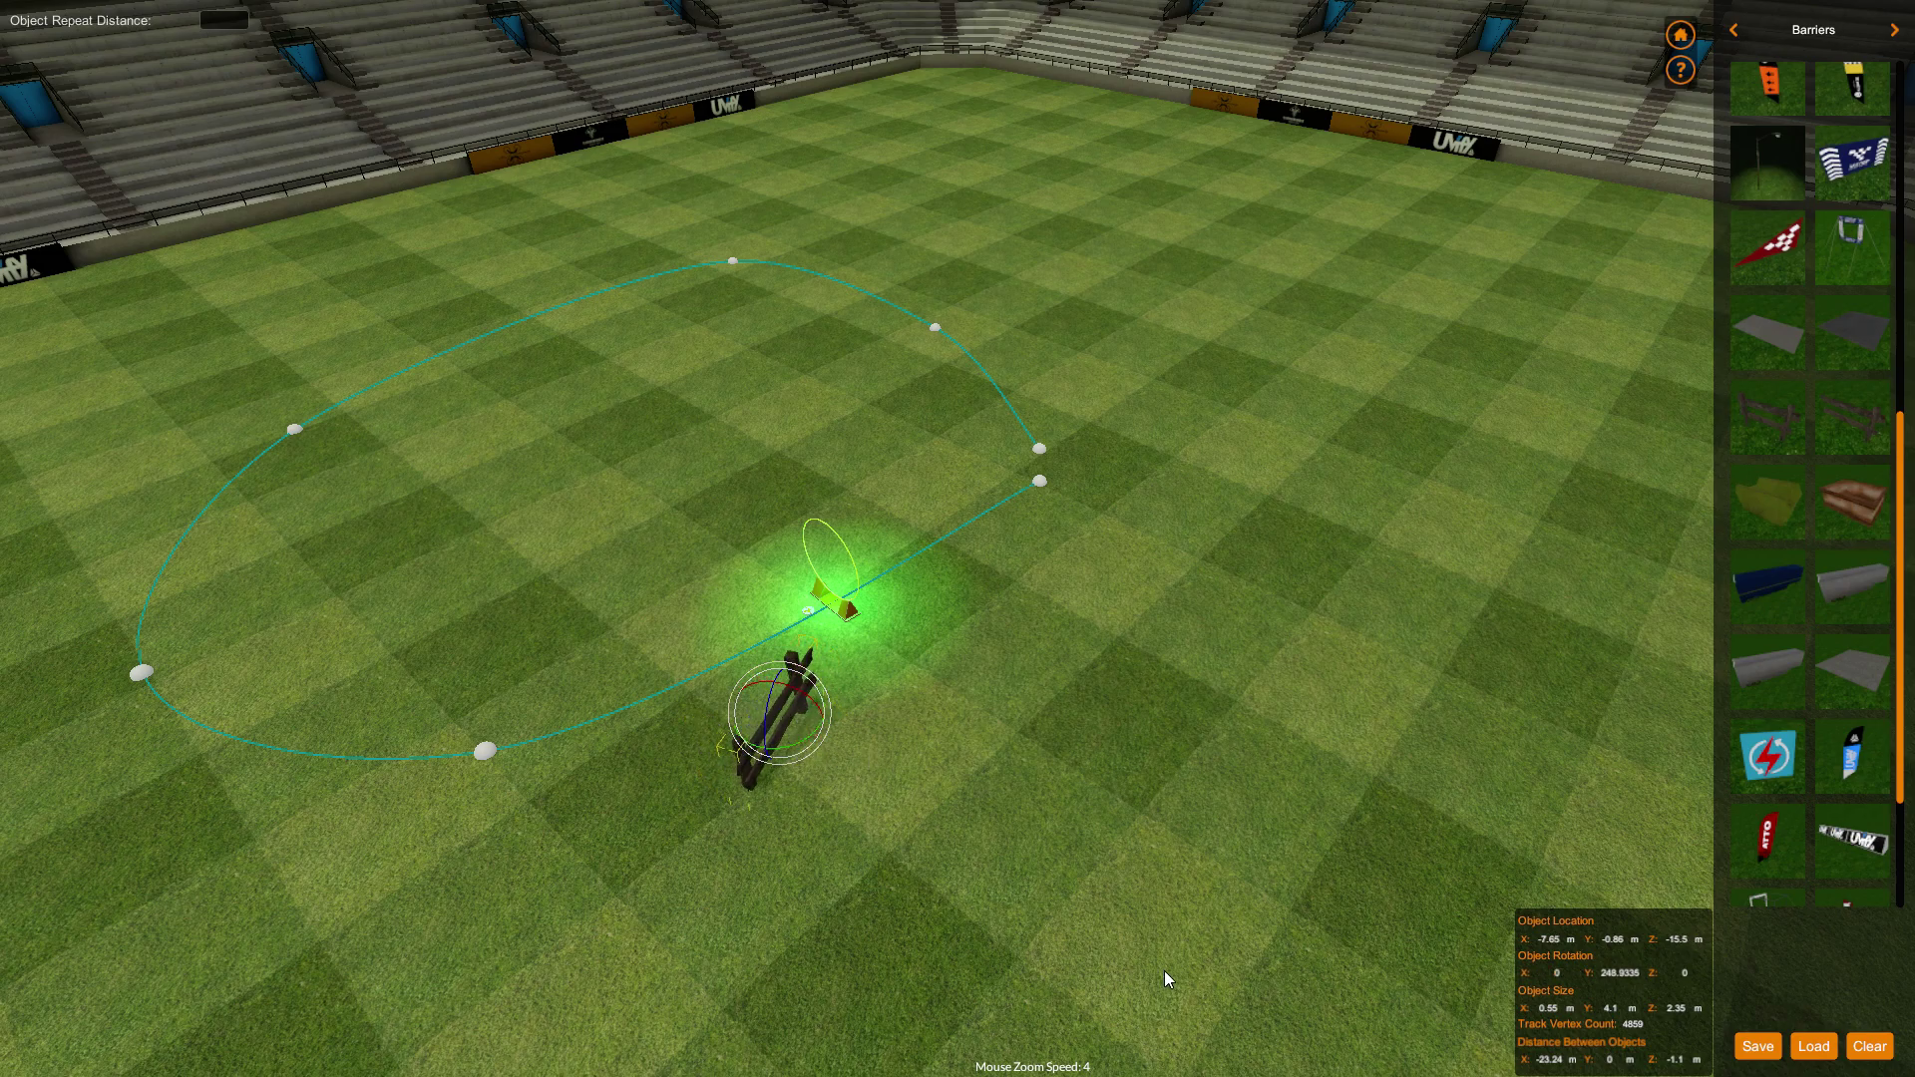
{"action": "key", "text": "Left"}
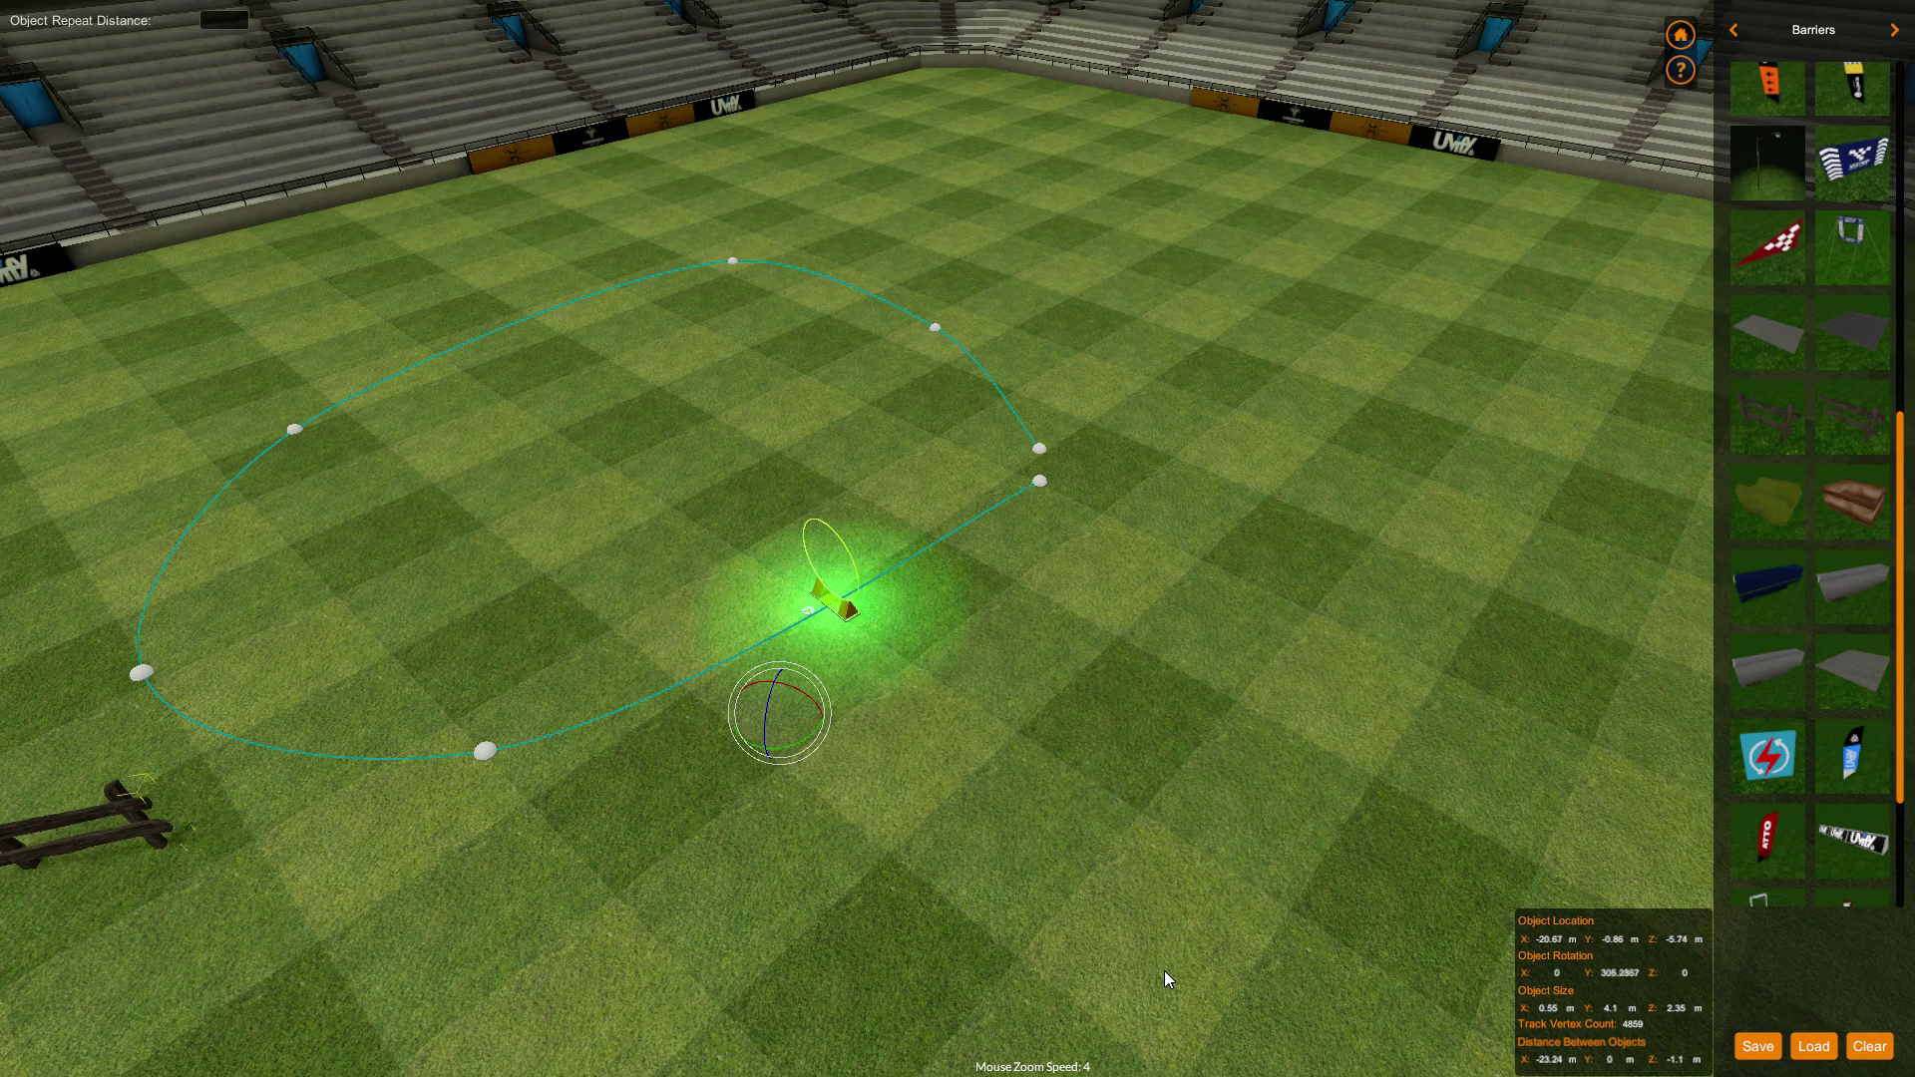
{"action": "key", "text": "Left"}
{"action": "key", "text": "Left"}
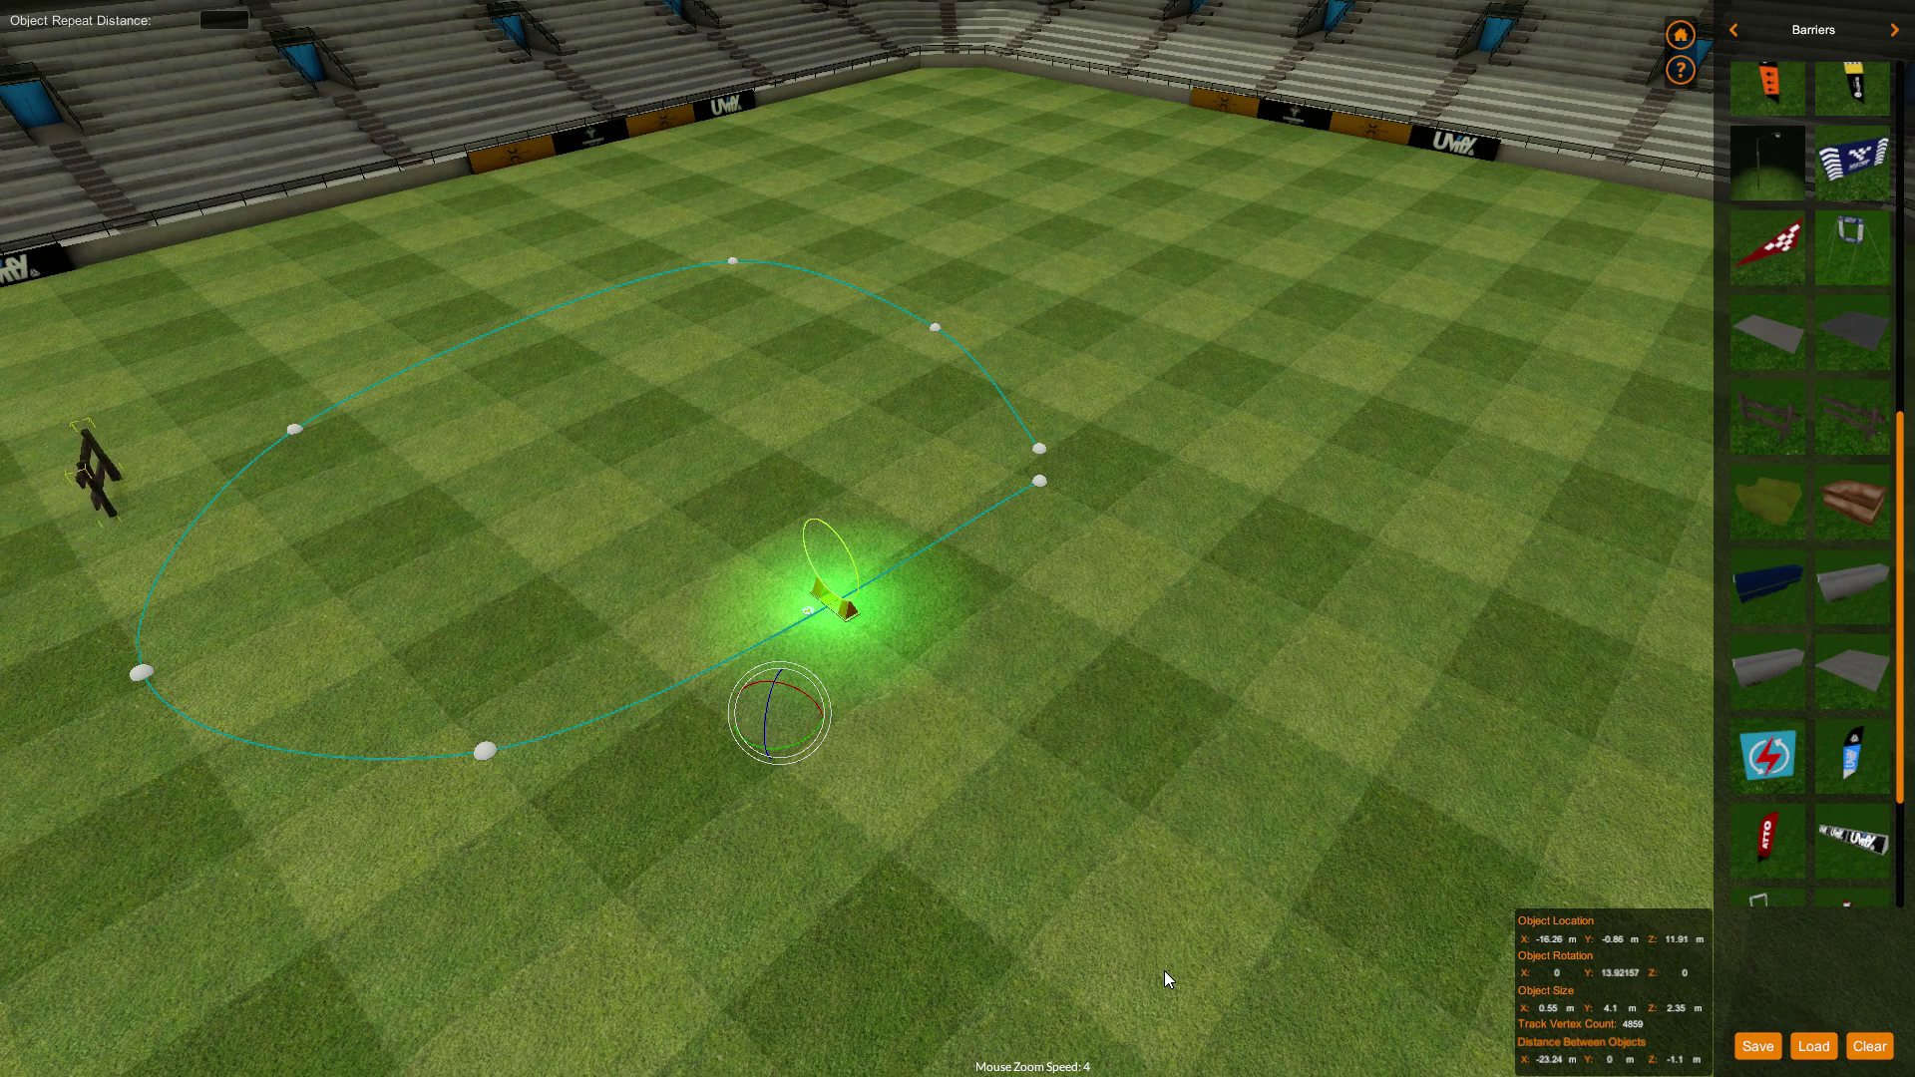
{"action": "key", "text": "Right"}
{"action": "key", "text": "Right"}
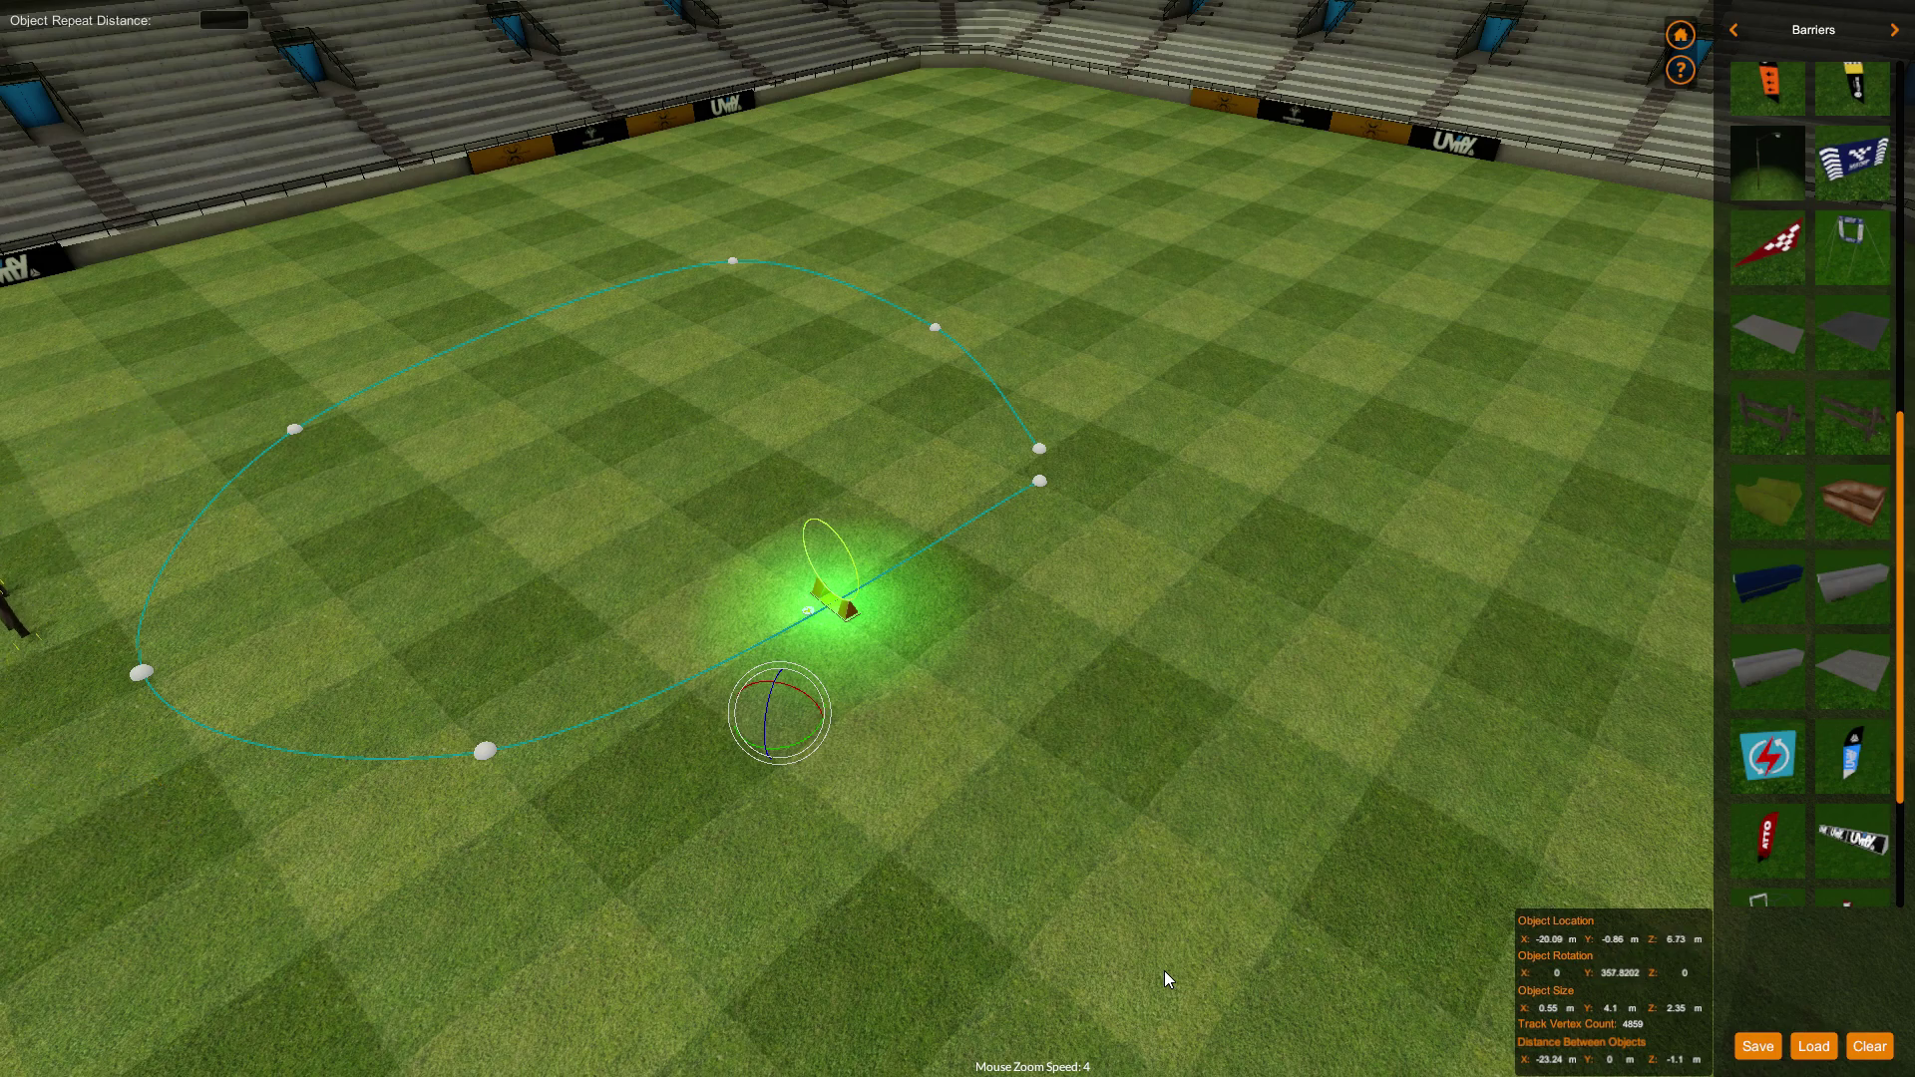
{"action": "key", "text": "Right"}
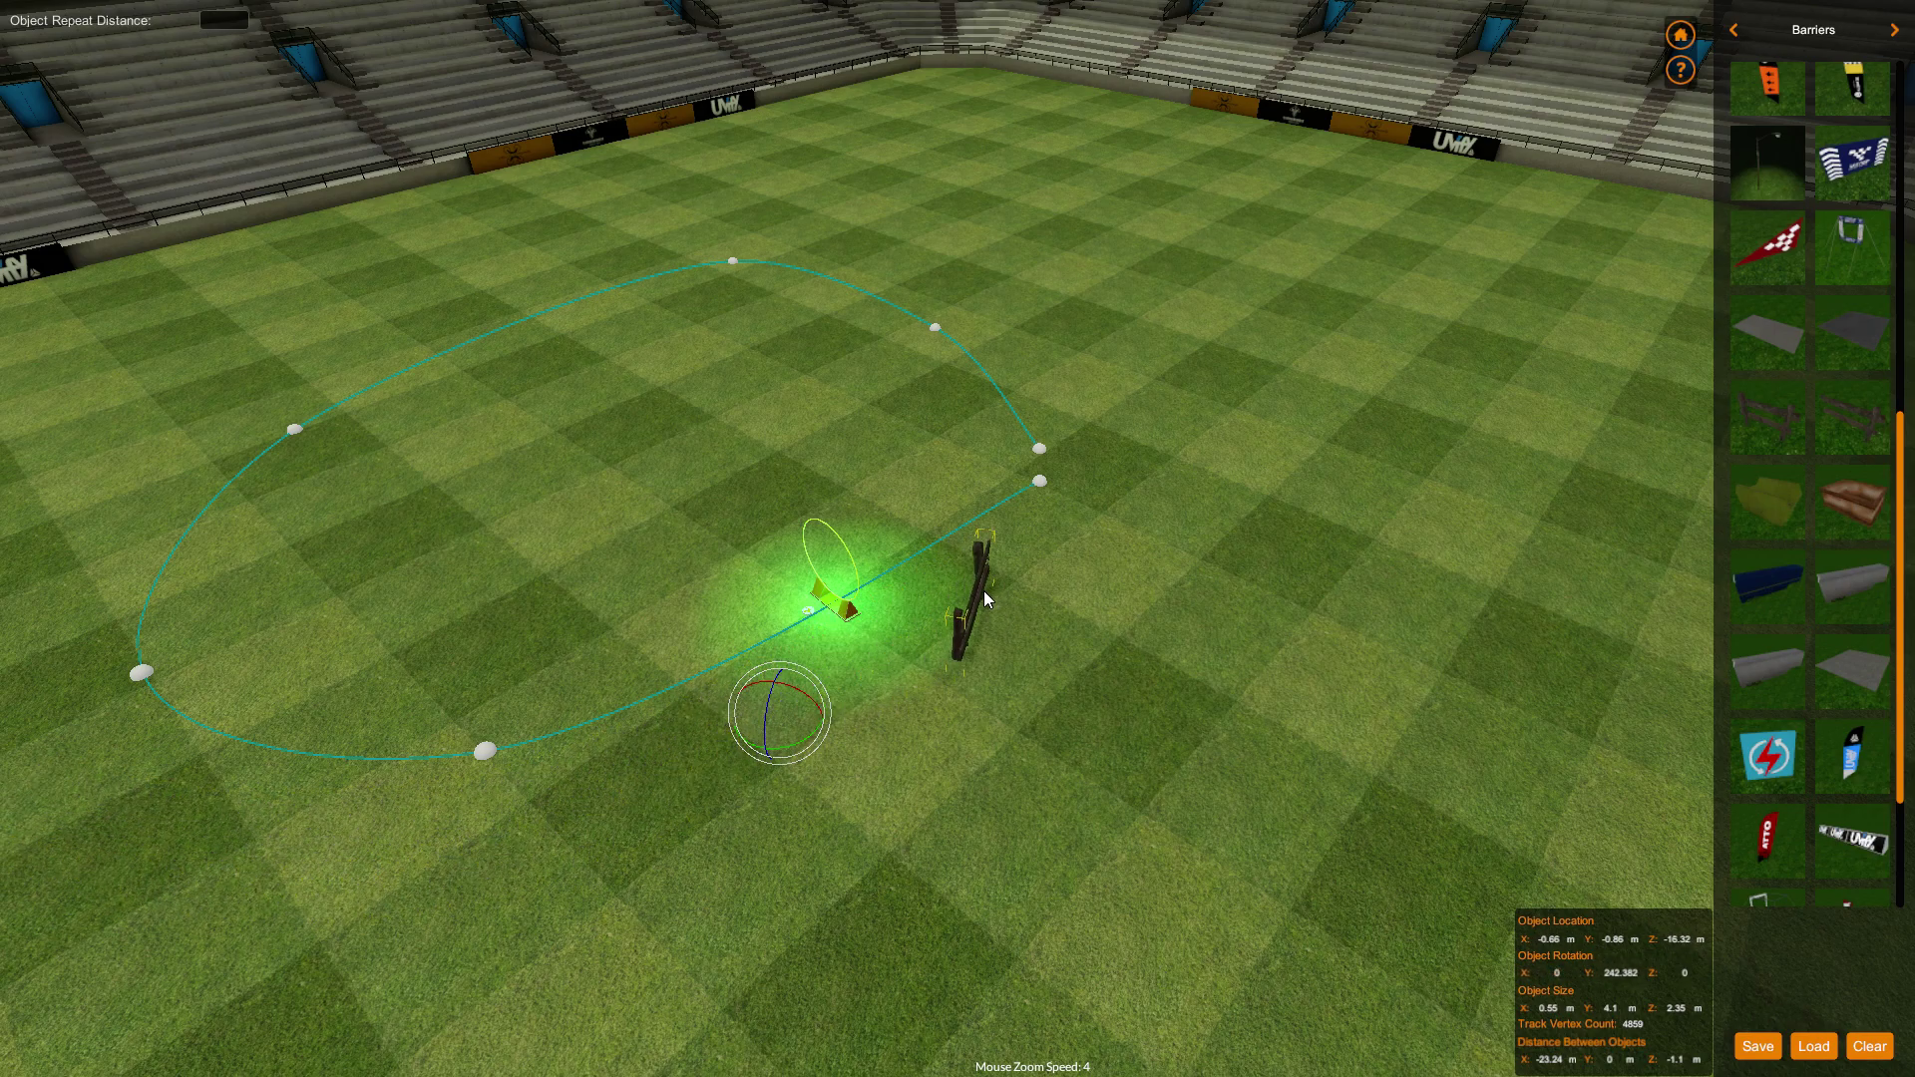
- Delete the wooden fence beside the path
{"action": "key", "text": "Delete"}
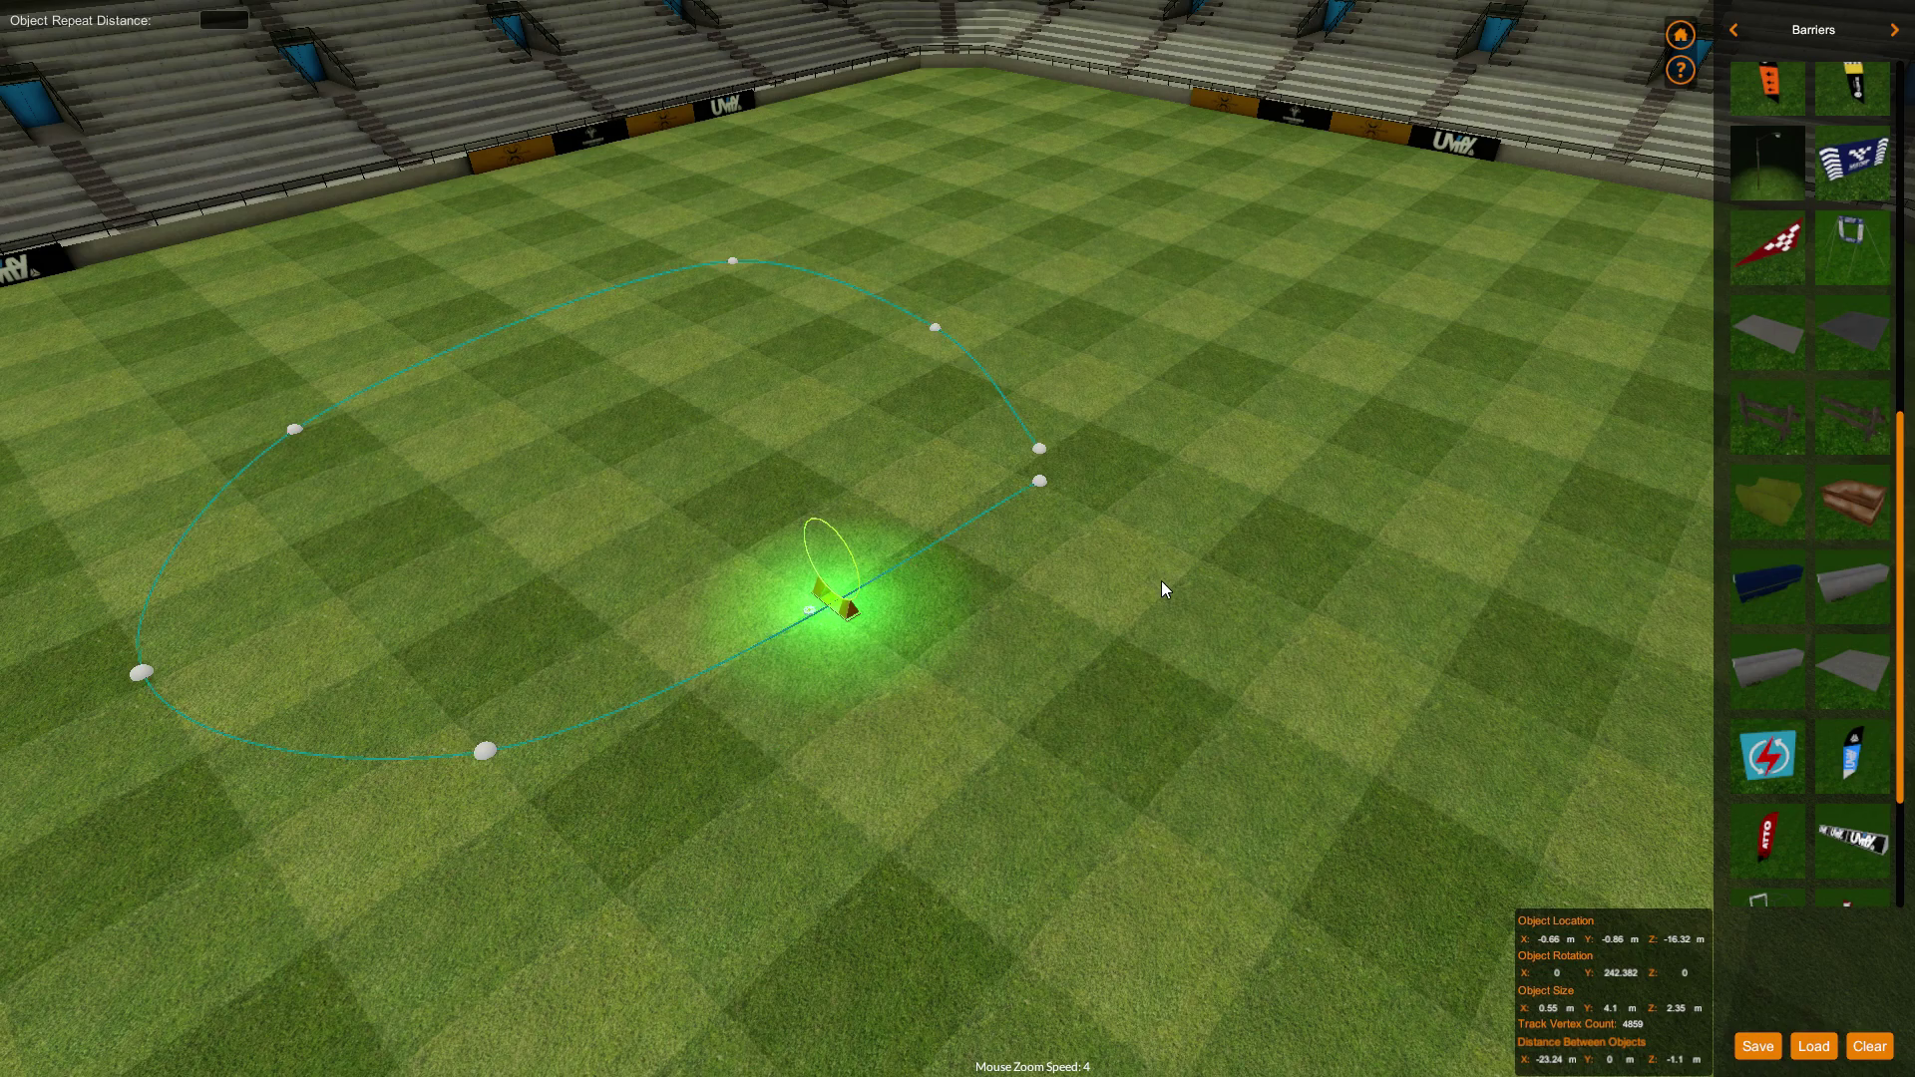